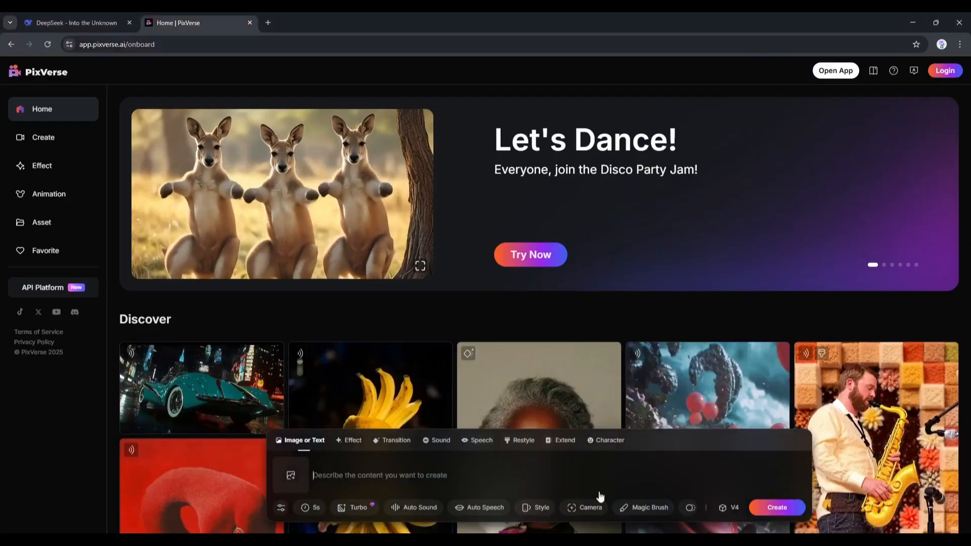
{"action": "scroll", "coordinate": [600, 497], "scroll_direction": "down", "scroll_amount": 8}
{"action": "scroll", "coordinate": [446, 346], "scroll_direction": "down", "scroll_amount": 6}
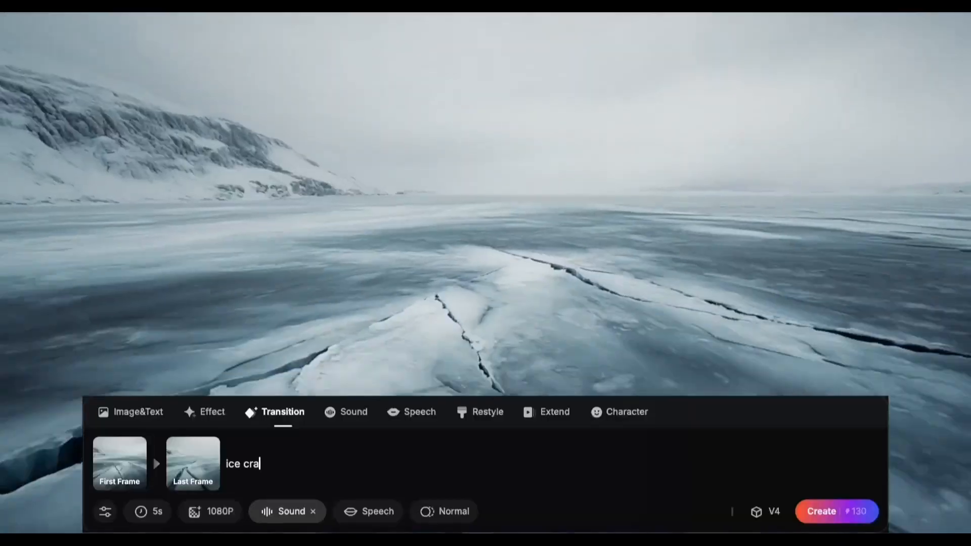
{"action": "type", "text": "cking"}
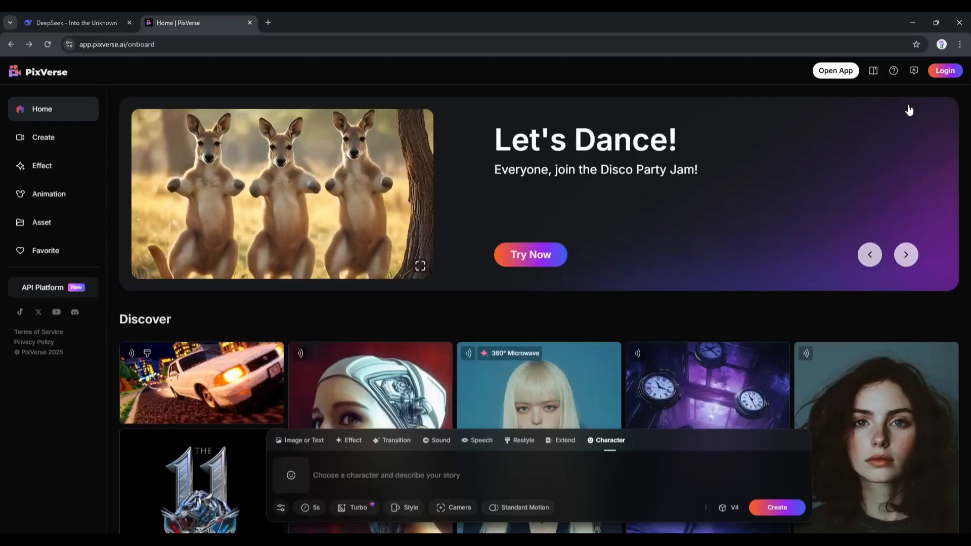
Log in to PixVerse with a Google account
{"action": "left_click", "coordinate": [943, 73]}
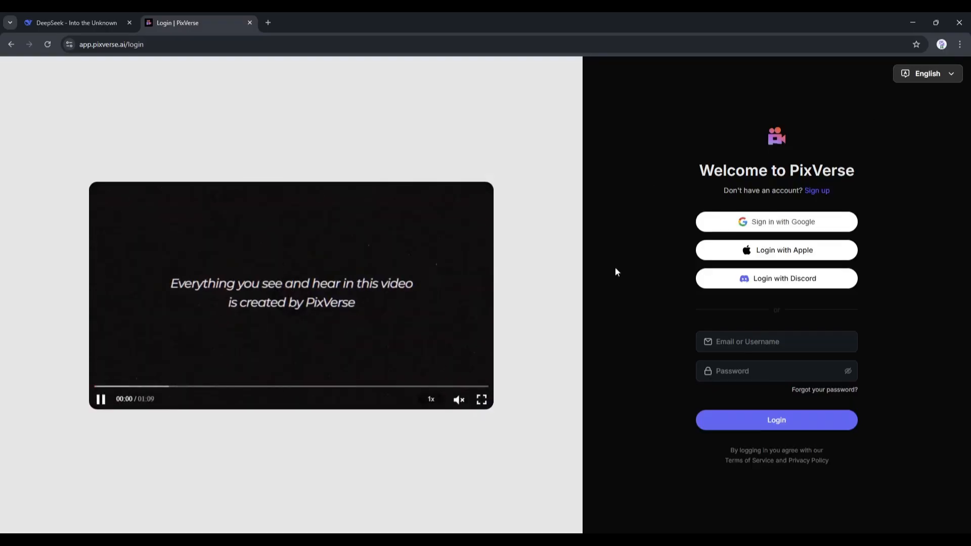
{"action": "left_click", "coordinate": [768, 223]}
Browse the featured banners and the Discover gallery on the home page
{"action": "left_click", "coordinate": [907, 256]}
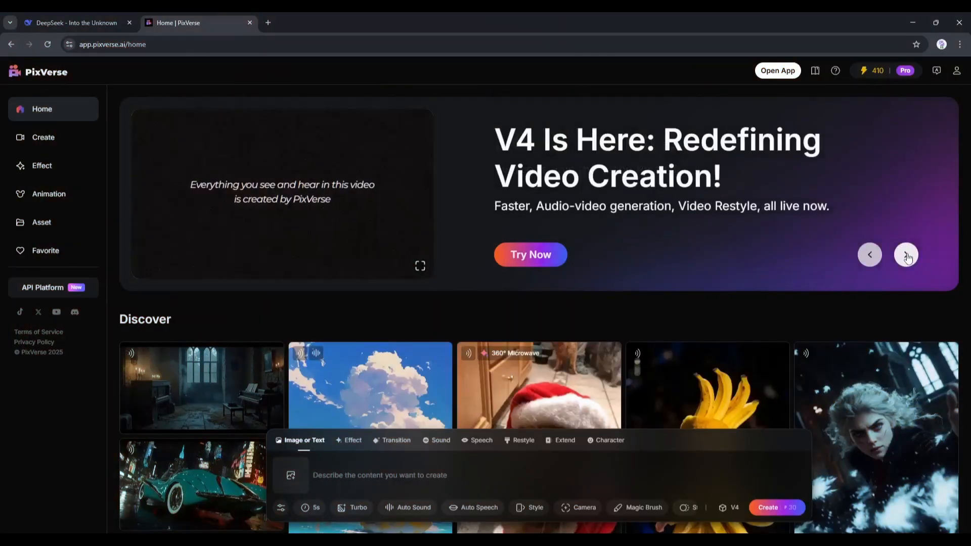
{"action": "left_click", "coordinate": [906, 255]}
{"action": "left_click", "coordinate": [906, 255]}
{"action": "left_click", "coordinate": [906, 255]}
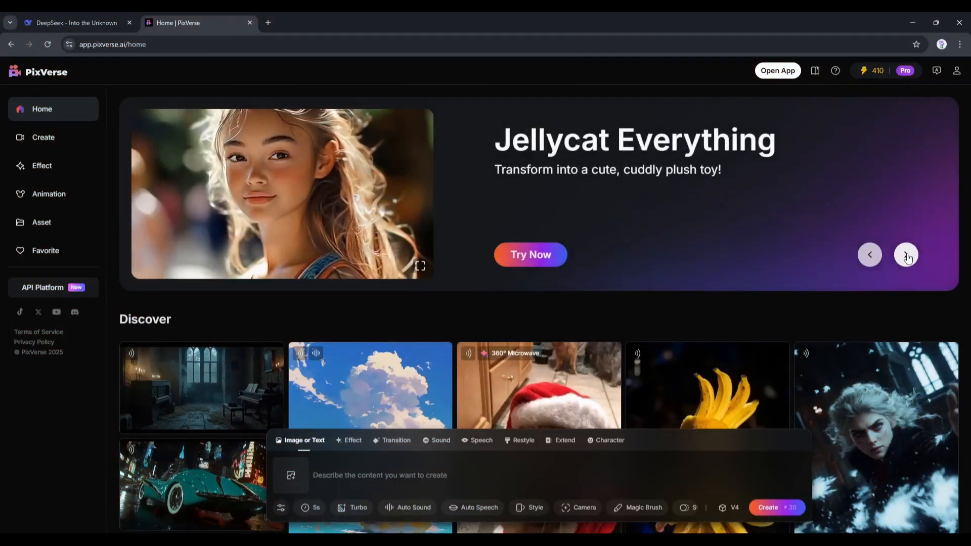
{"action": "left_click", "coordinate": [906, 256]}
{"action": "scroll", "coordinate": [329, 288], "scroll_direction": "down", "scroll_amount": 2}
{"action": "scroll", "coordinate": [330, 287], "scroll_direction": "down", "scroll_amount": 5}
{"action": "scroll", "coordinate": [447, 347], "scroll_direction": "up", "scroll_amount": 8}
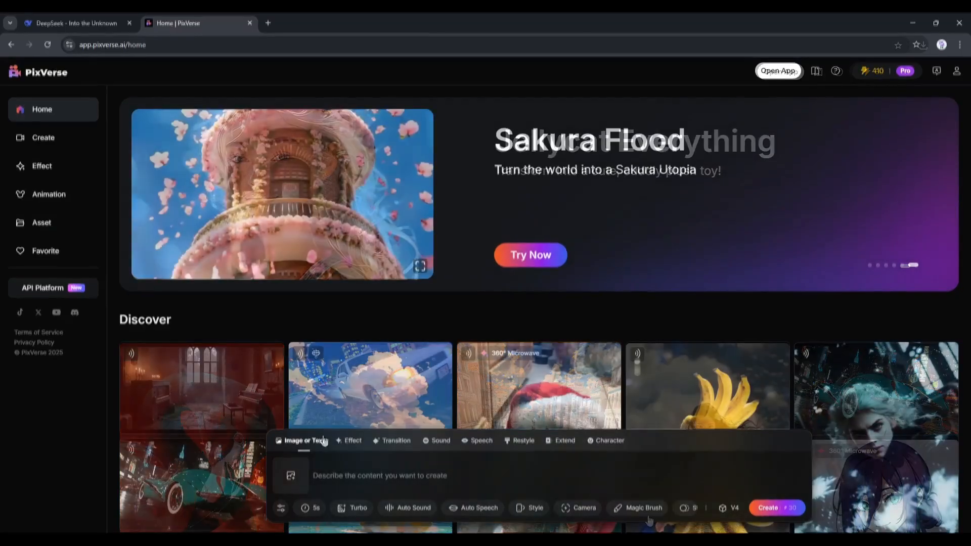
Look through the Effect, Transition, Speech, Restyle, Extend and Character creation modes
{"action": "left_click", "coordinate": [359, 443]}
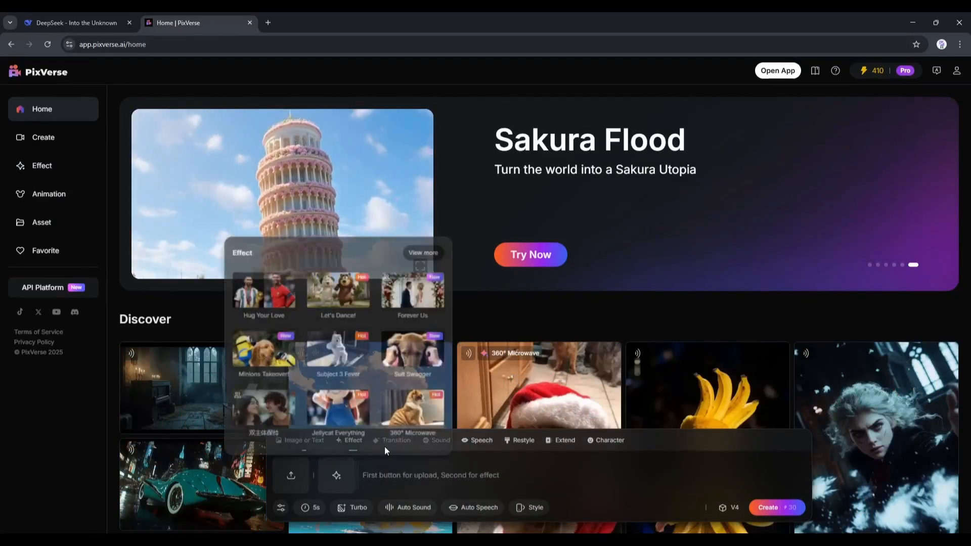
{"action": "left_click", "coordinate": [396, 440]}
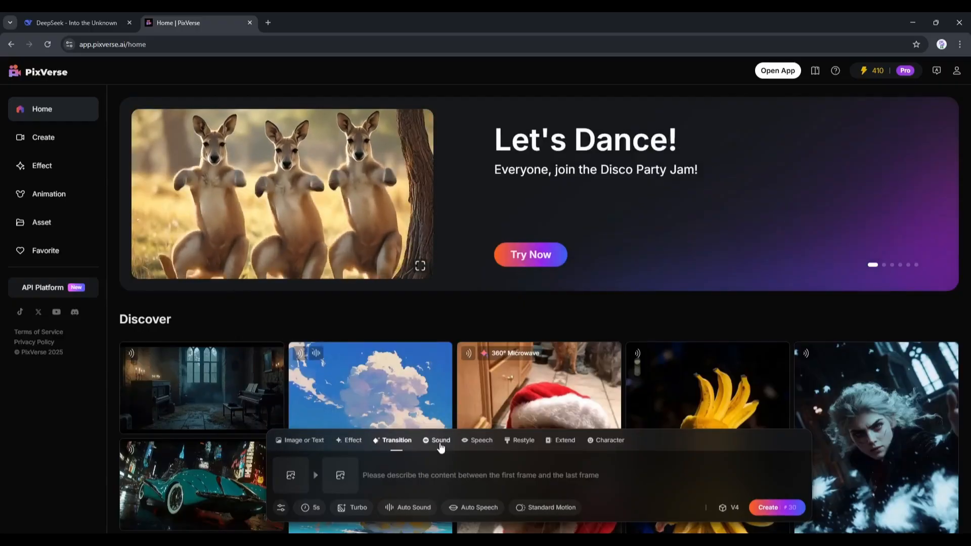
{"action": "left_click", "coordinate": [480, 440]}
{"action": "left_click", "coordinate": [522, 439]}
{"action": "left_click", "coordinate": [555, 441]}
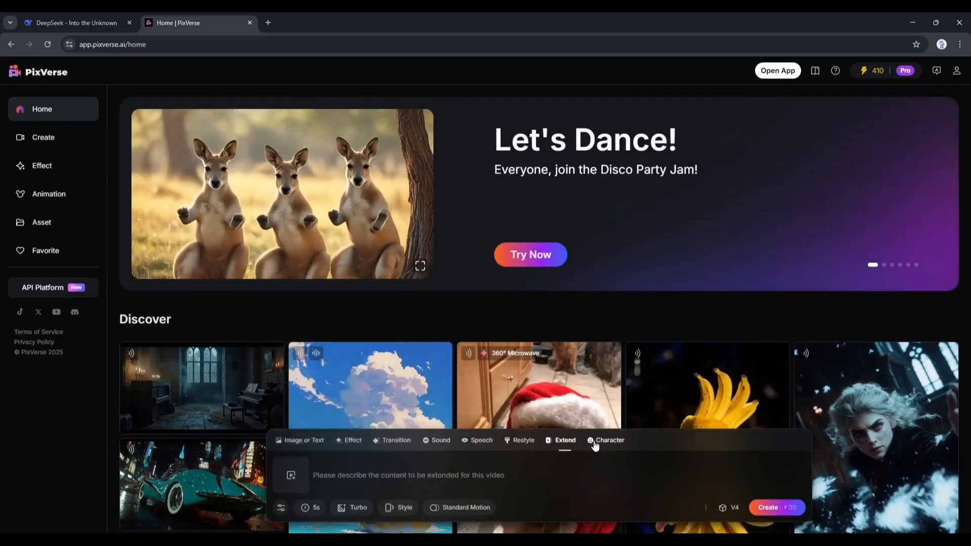
{"action": "left_click", "coordinate": [605, 440]}
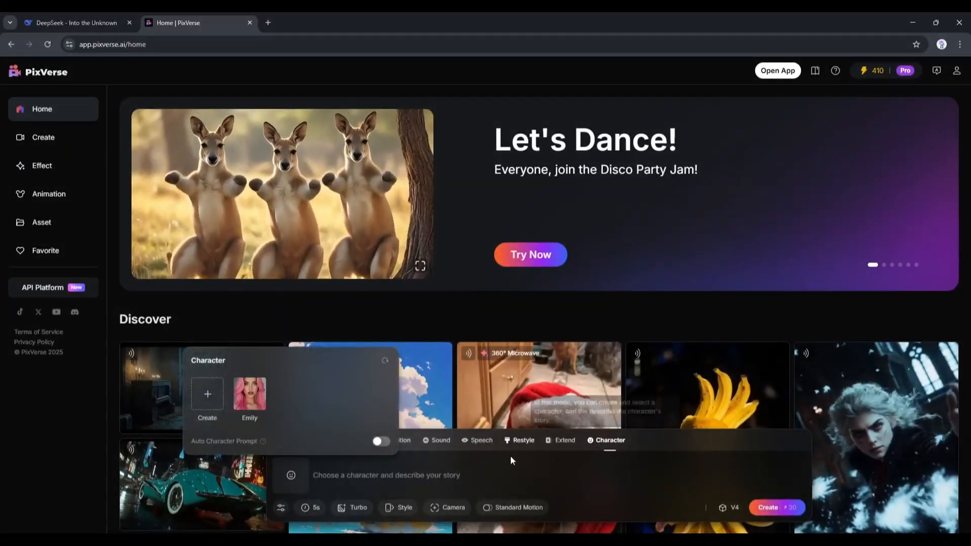
{"action": "left_click", "coordinate": [466, 479]}
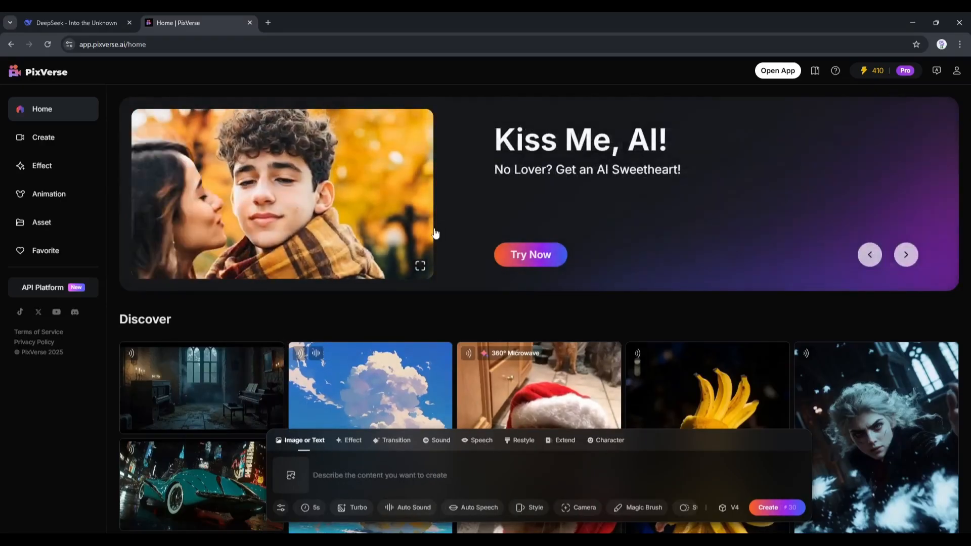
Copy the Opening Forest Scene prompt from the DeepSeek chat and paste it as the Image or Text description in PixVerse
{"action": "left_click", "coordinate": [75, 23]}
{"action": "left_click_drag", "start_coordinate": [370, 218], "coordinate": [532, 263]}
{"action": "key", "text": "ctrl+c"}
{"action": "left_click", "coordinate": [172, 23]}
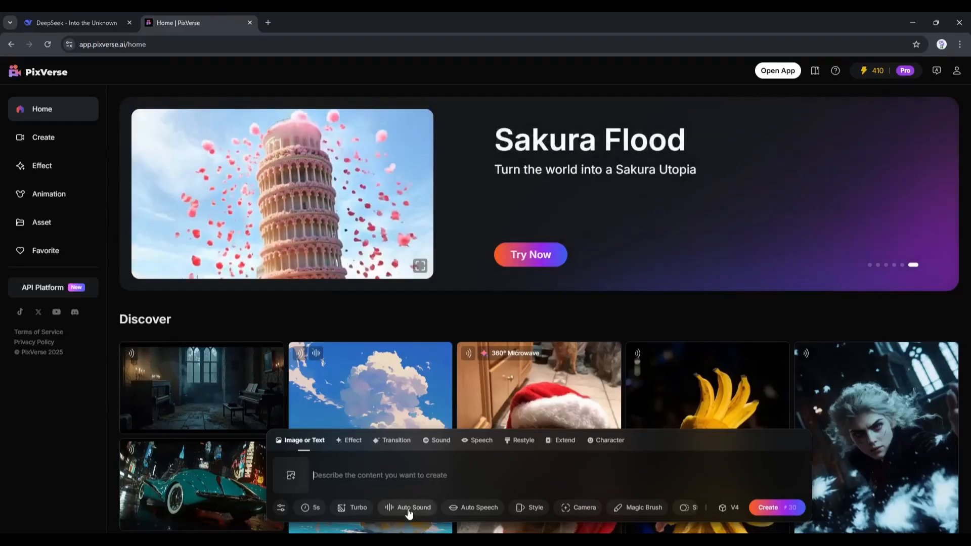
{"action": "key", "text": "ctrl+v"}
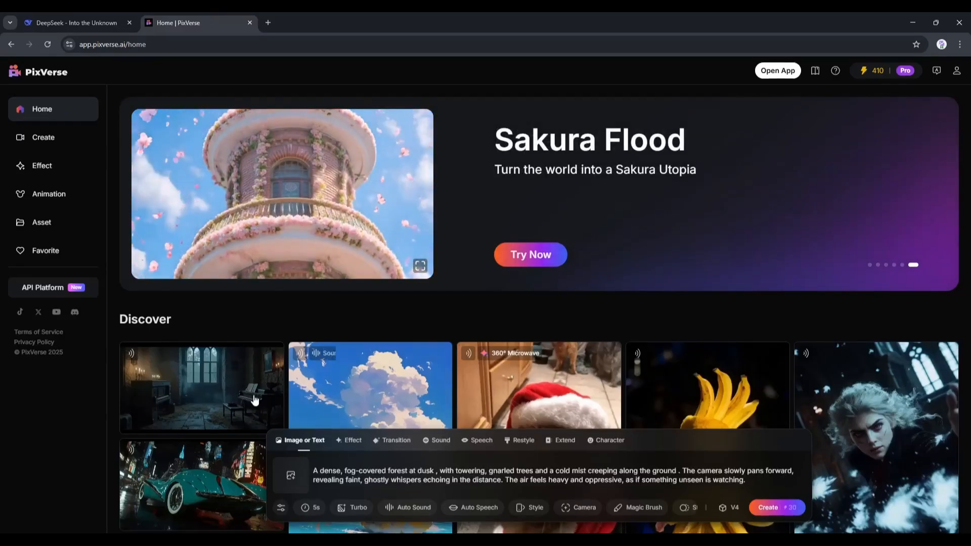
Review the aspect ratio, negative prompt, seed and duration options, and choose Turbo as the resolution
{"action": "left_click", "coordinate": [281, 509]}
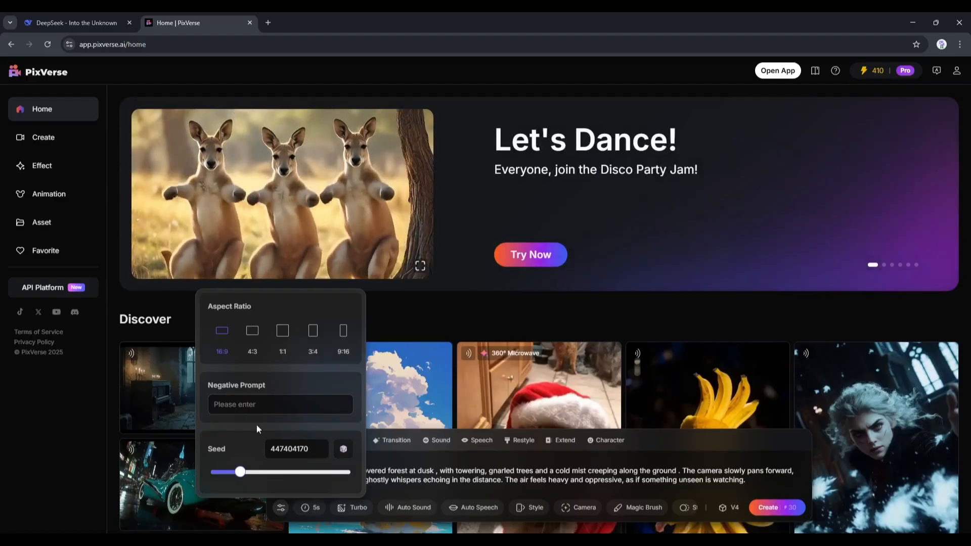
{"action": "mouse_move", "coordinate": [240, 472]}
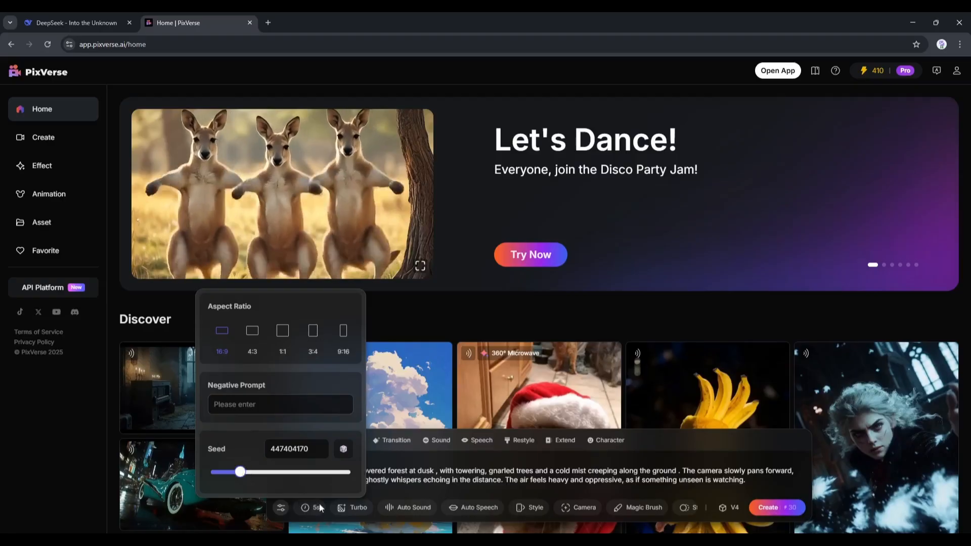
{"action": "mouse_move", "coordinate": [304, 509]}
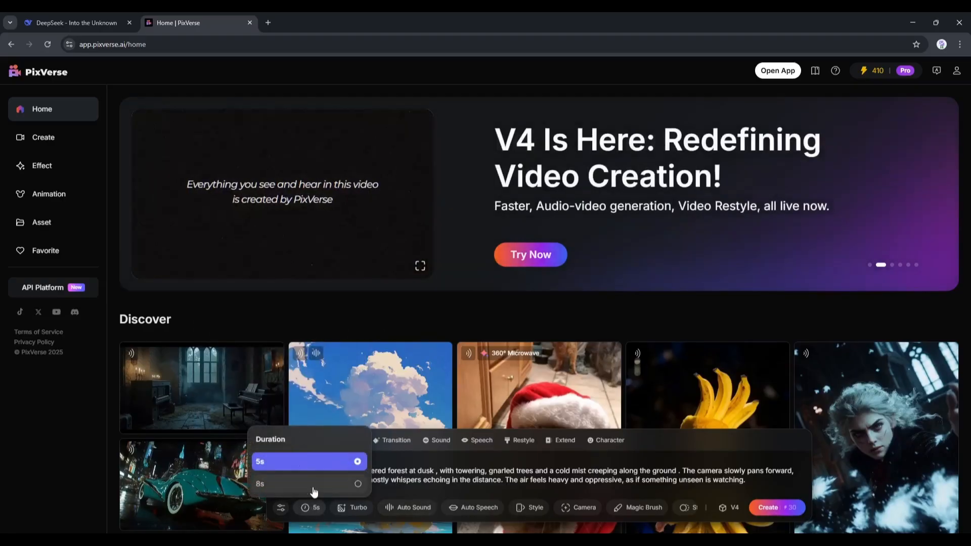
{"action": "left_click_drag", "start_coordinate": [300, 492], "coordinate": [324, 467]}
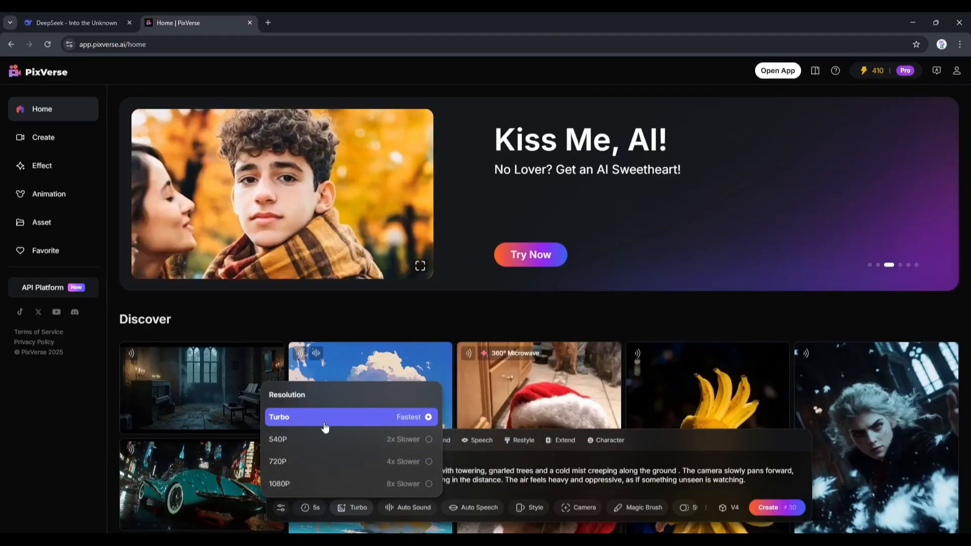
{"action": "left_click", "coordinate": [325, 427]}
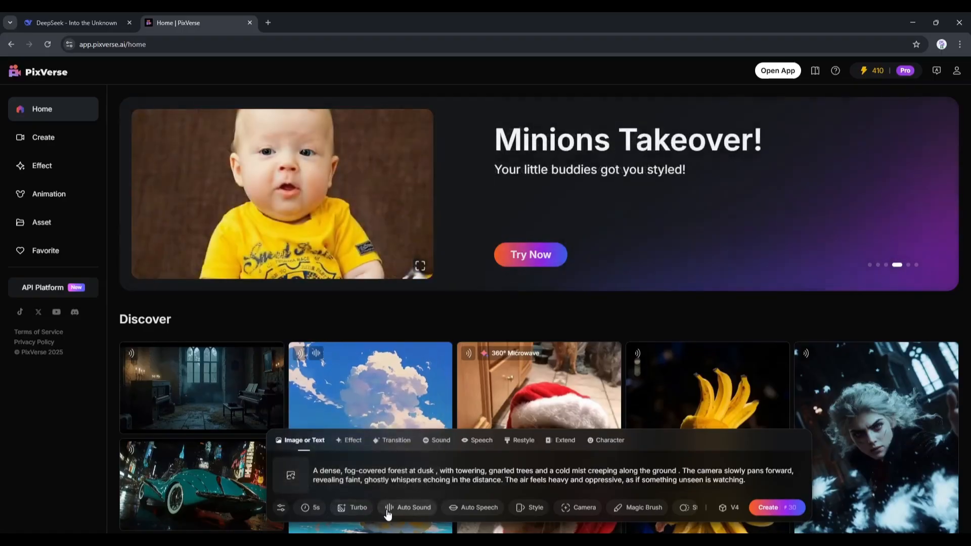
Turn on Auto Sound for the video without a sound description
{"action": "left_click", "coordinate": [401, 512]}
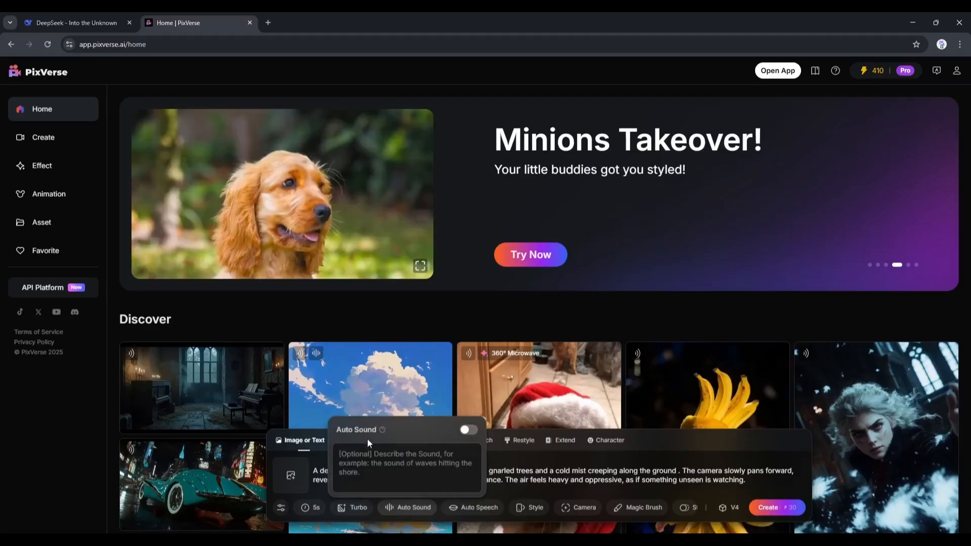
{"action": "left_click", "coordinate": [464, 431]}
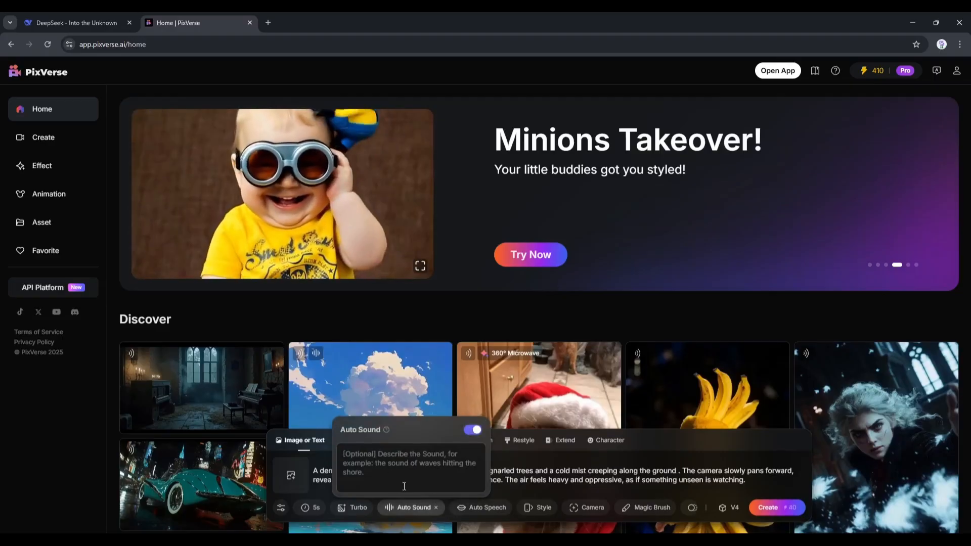
Examine the Auto Speech options for character lines and voice, and check the scene prompts in the DeepSeek chat
{"action": "mouse_move", "coordinate": [473, 510]}
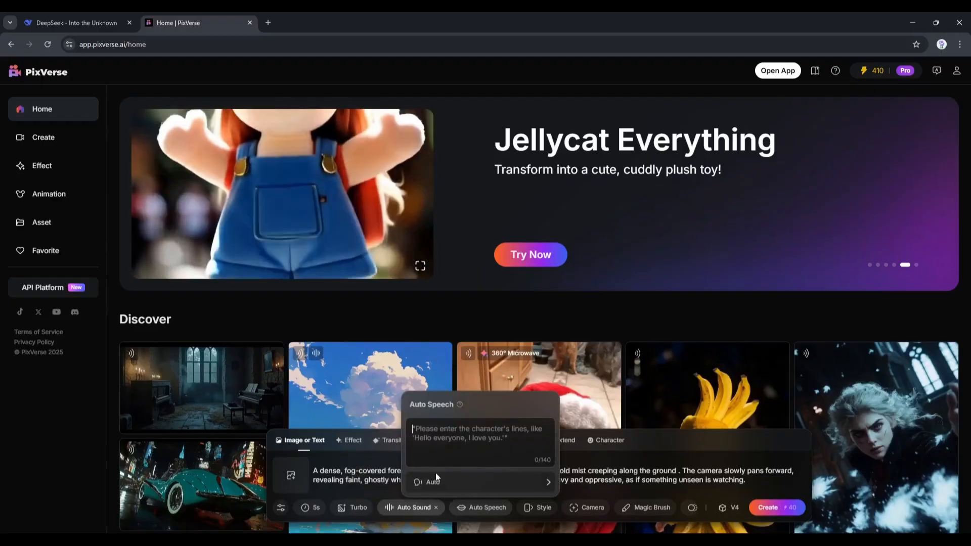
{"action": "left_click", "coordinate": [110, 16]}
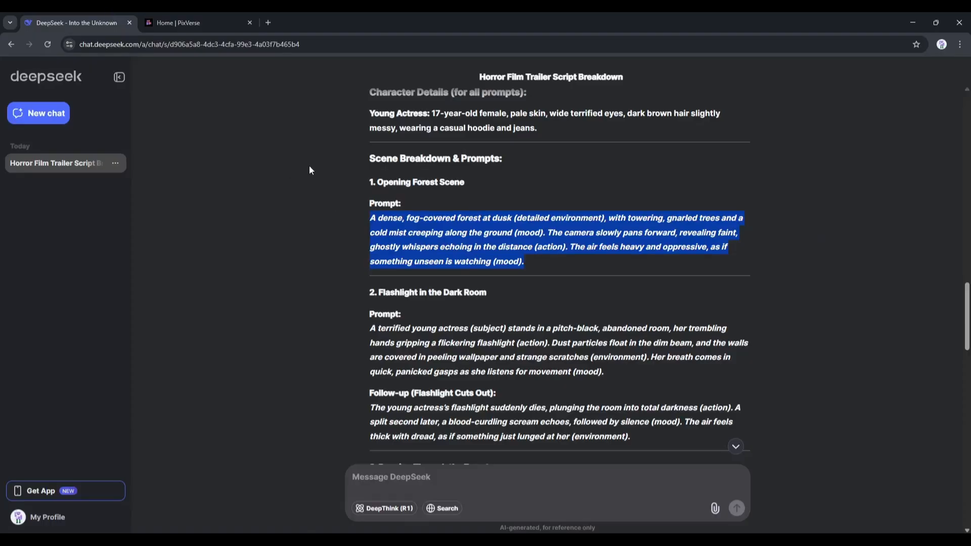
{"action": "left_click", "coordinate": [202, 15]}
{"action": "mouse_move", "coordinate": [473, 508]}
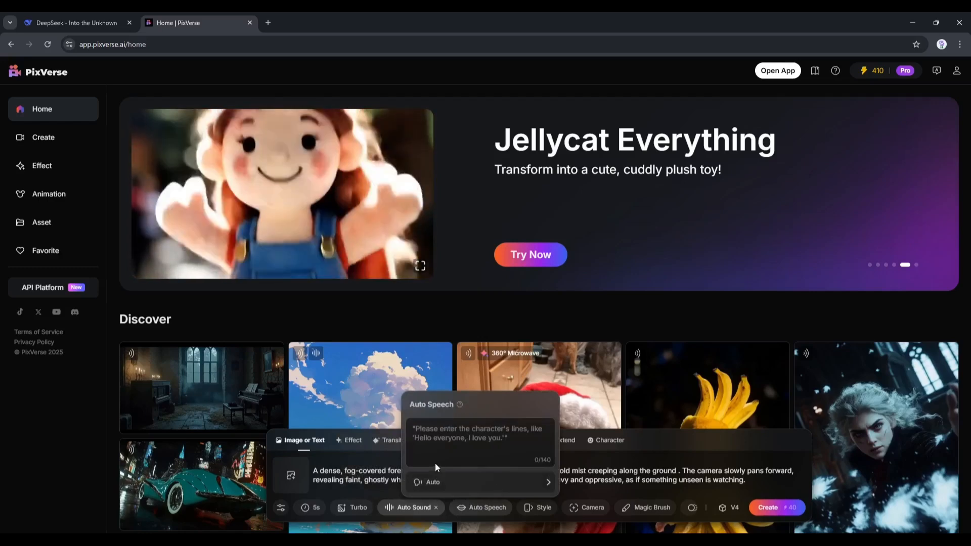
{"action": "left_click", "coordinate": [453, 445]}
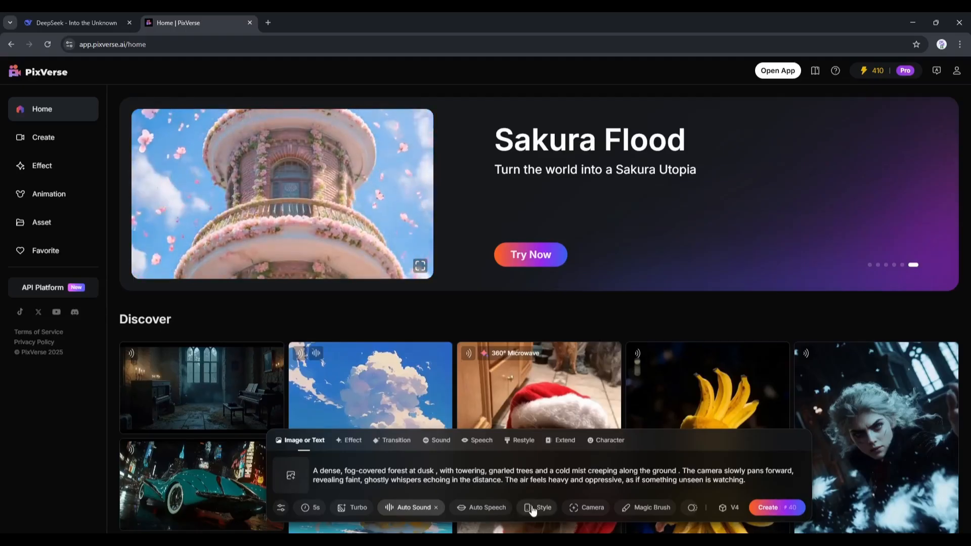
View the Style choices, then try the Zoom Out camera movement and the Magic Brush
{"action": "mouse_move", "coordinate": [532, 511]}
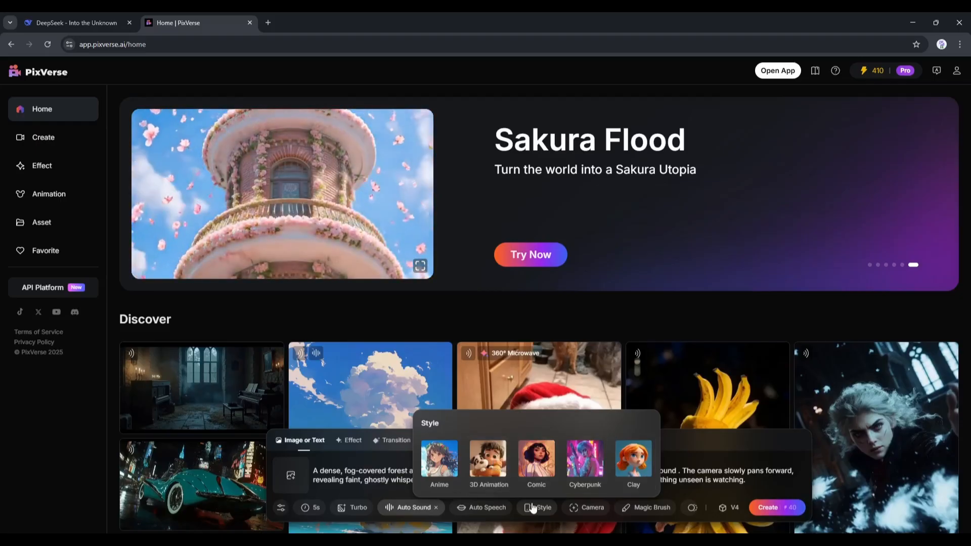
{"action": "mouse_move", "coordinate": [594, 510]}
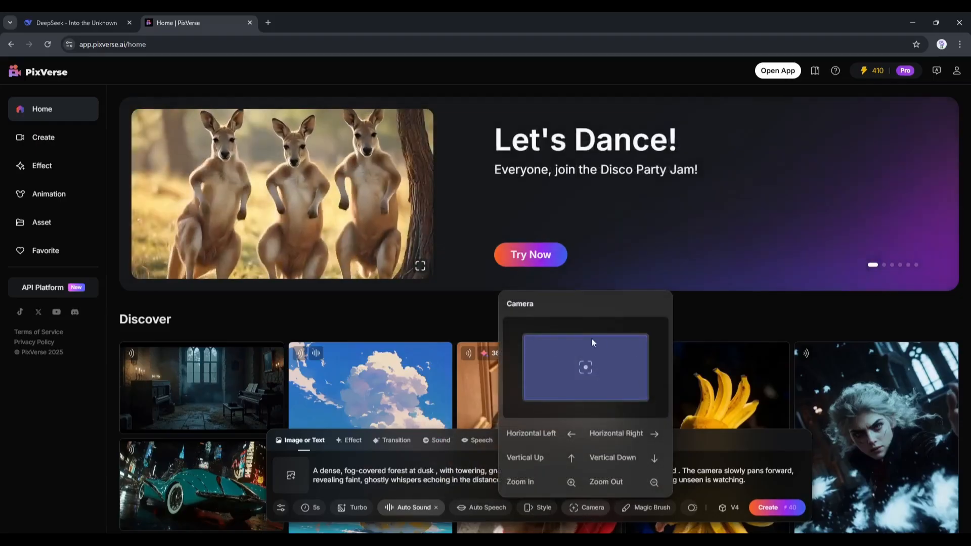
{"action": "left_click", "coordinate": [618, 483]}
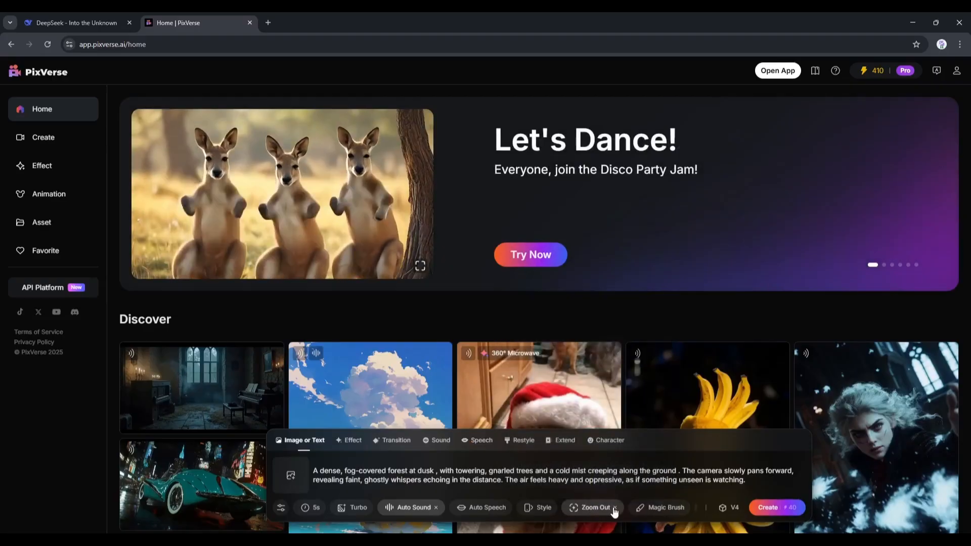
{"action": "left_click", "coordinate": [637, 508]}
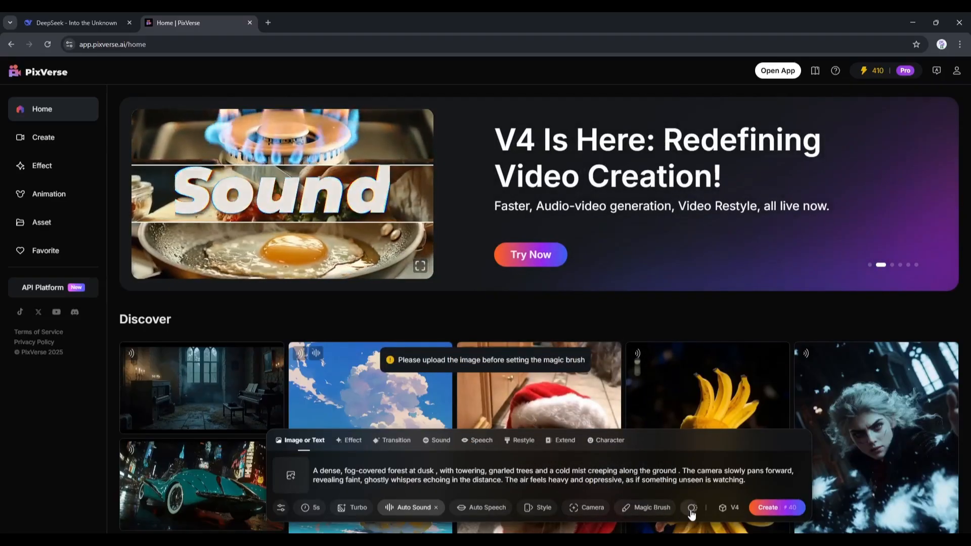
Set the motion to Smooth Motion and generate the forest video with the V4 model
{"action": "mouse_move", "coordinate": [693, 512]}
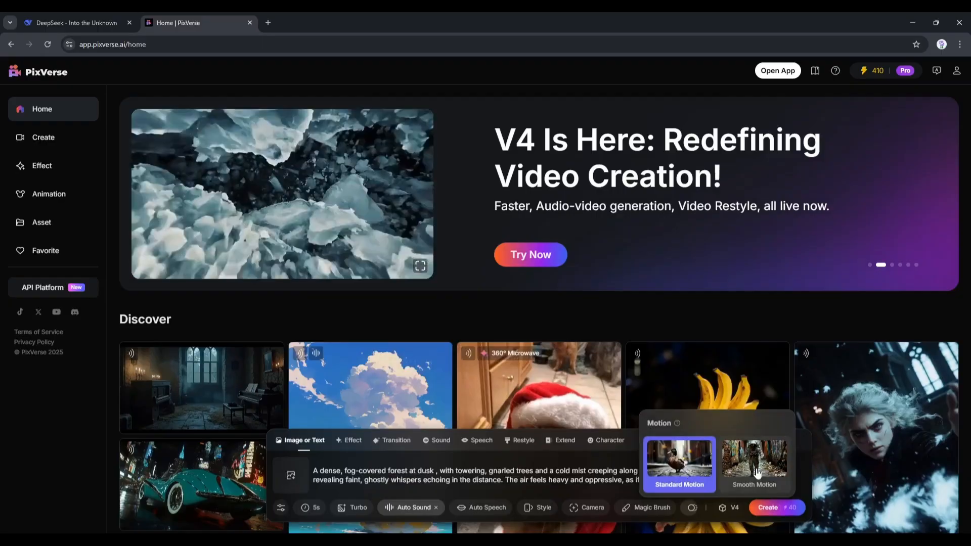
{"action": "left_click", "coordinate": [757, 473]}
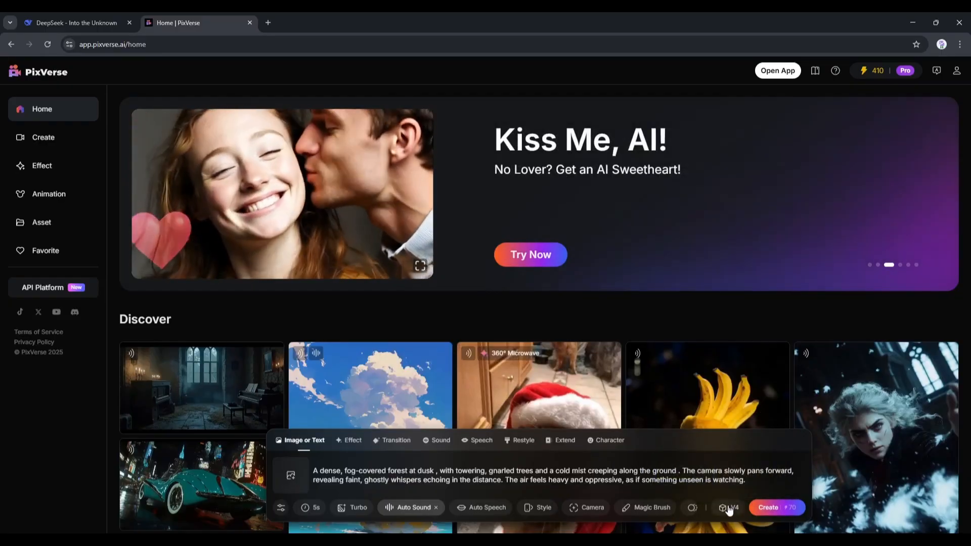
{"action": "mouse_move", "coordinate": [729, 511]}
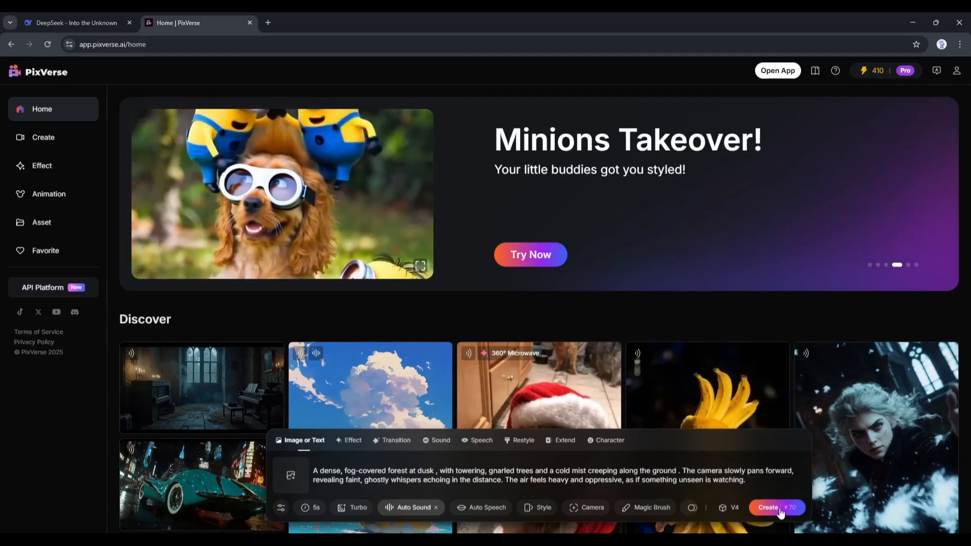
{"action": "left_click", "coordinate": [779, 510]}
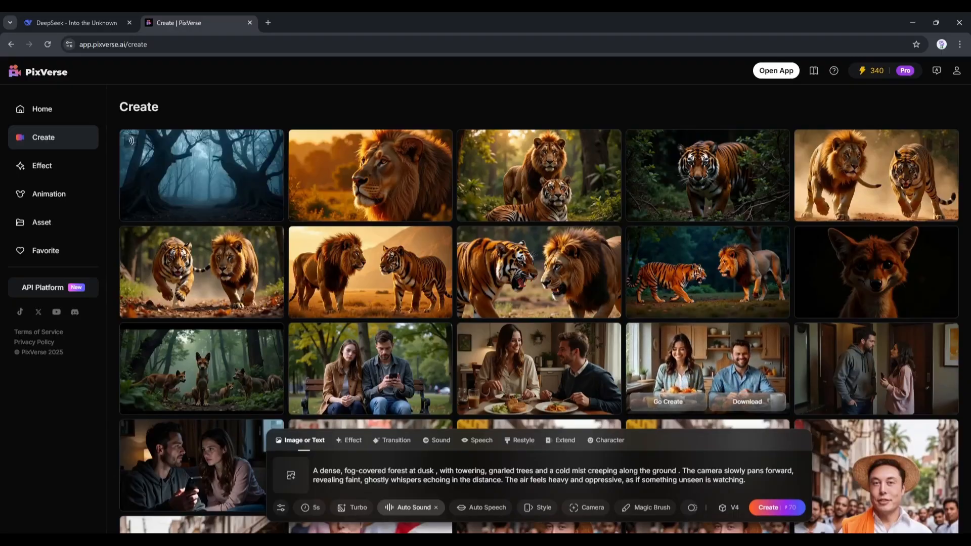
Open the generated forest video and upscale it for 50 credits
{"action": "left_click", "coordinate": [218, 181]}
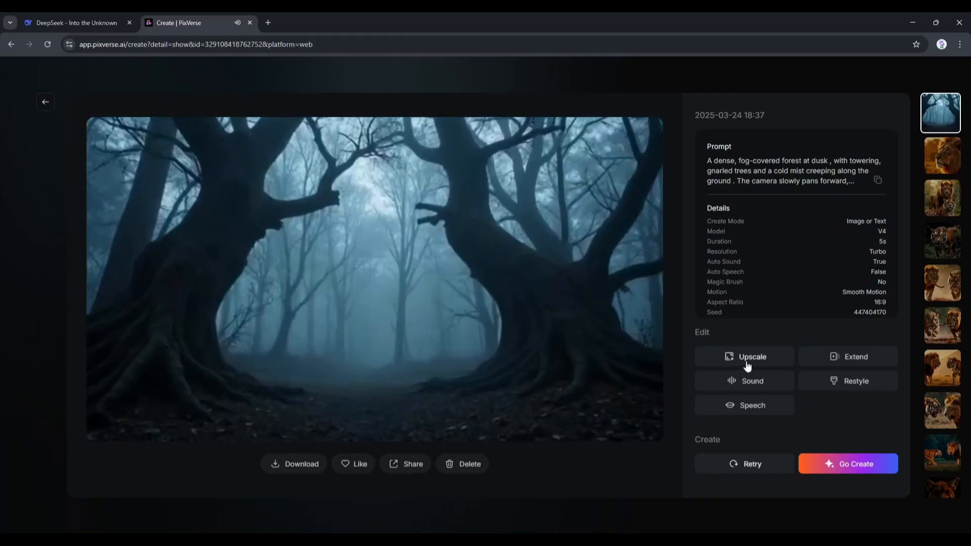
{"action": "left_click", "coordinate": [750, 358]}
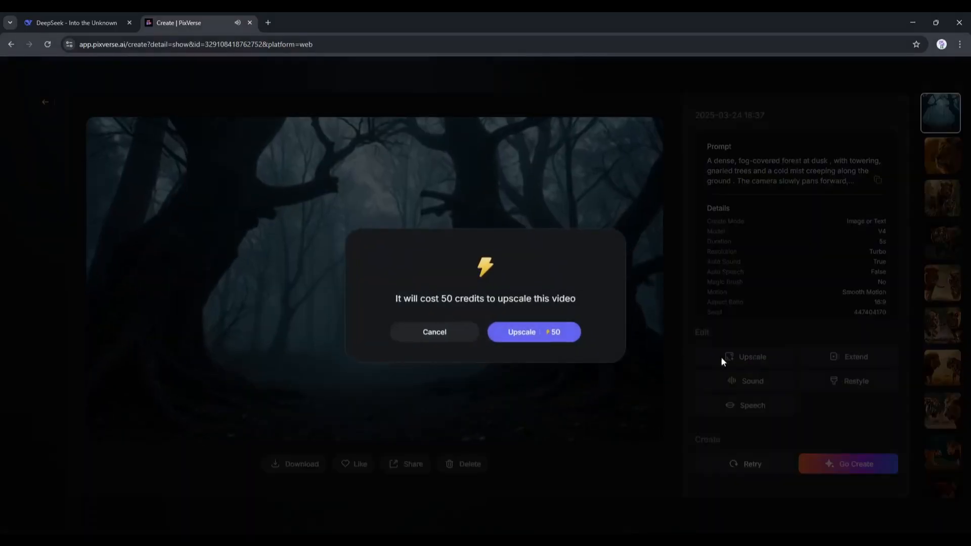
{"action": "left_click", "coordinate": [540, 334]}
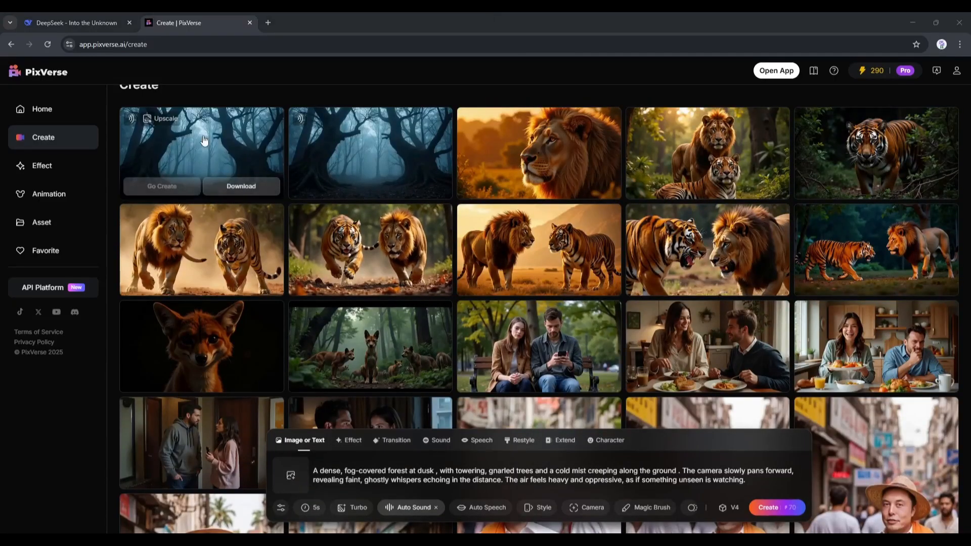
Open the upscaled forest video, play it, download it and return to the Create page
{"action": "left_click", "coordinate": [205, 140]}
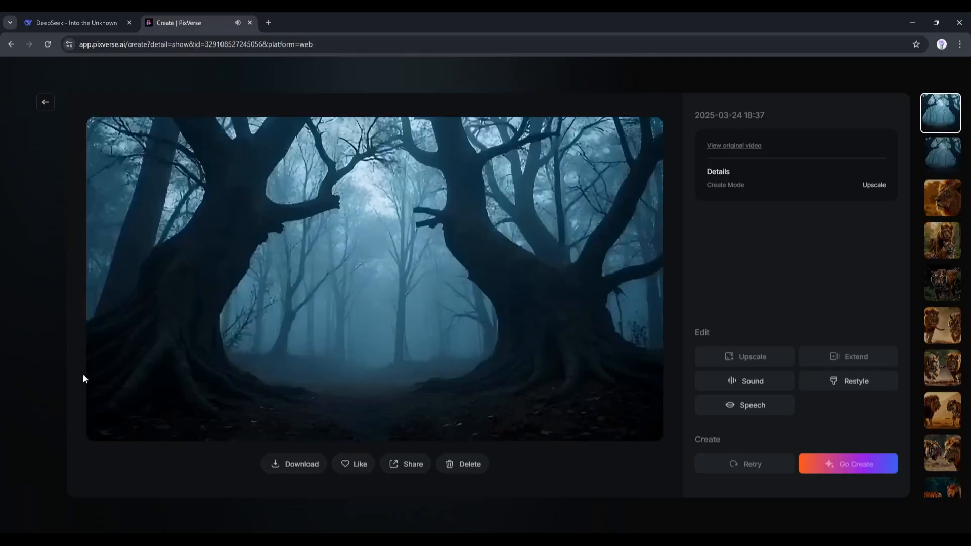
{"action": "left_click", "coordinate": [98, 432]}
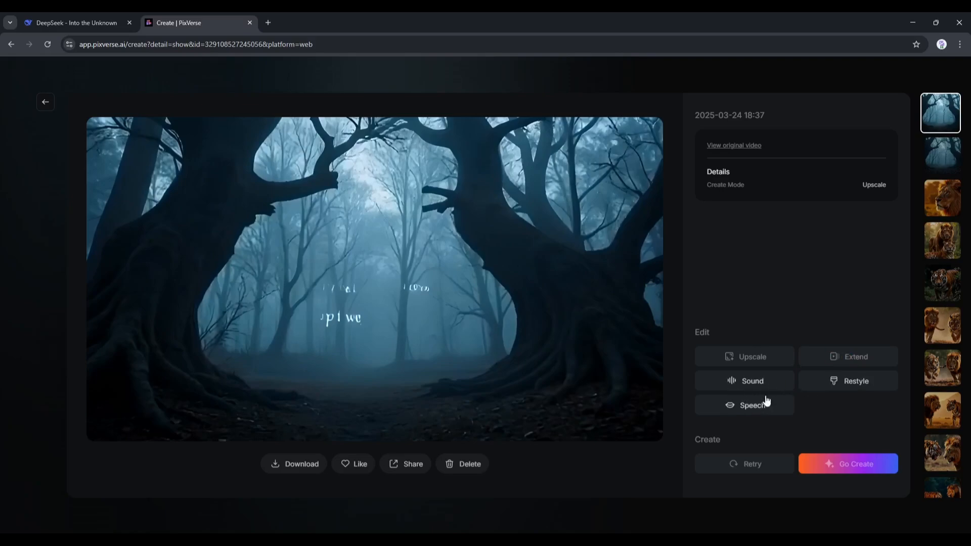
{"action": "left_click", "coordinate": [275, 466]}
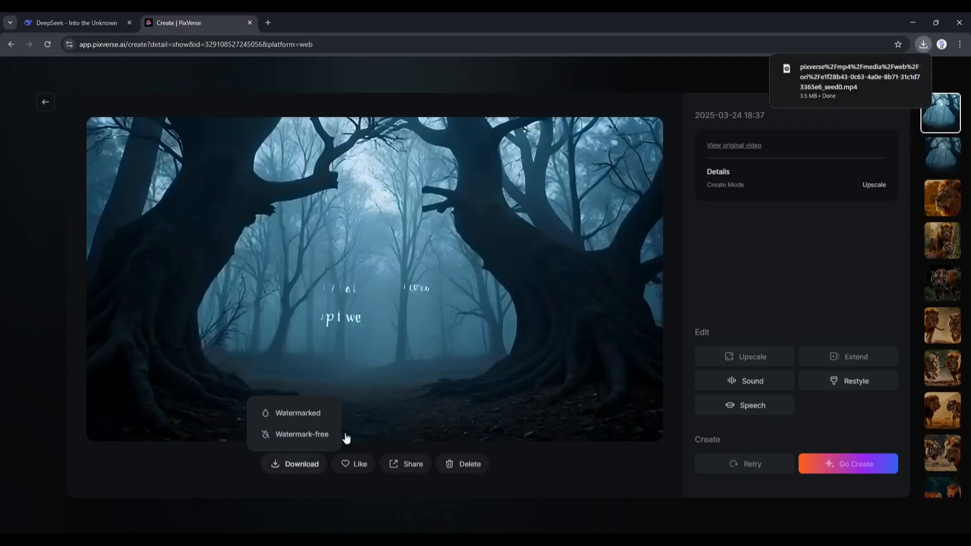
{"action": "left_click", "coordinate": [45, 102]}
Fetch the next scene prompt from the DeepSeek chat and replace the PixVerse prompt with the terrified red-hoodie actress in the foggy forest
{"action": "key", "text": "ctrl+Tab"}
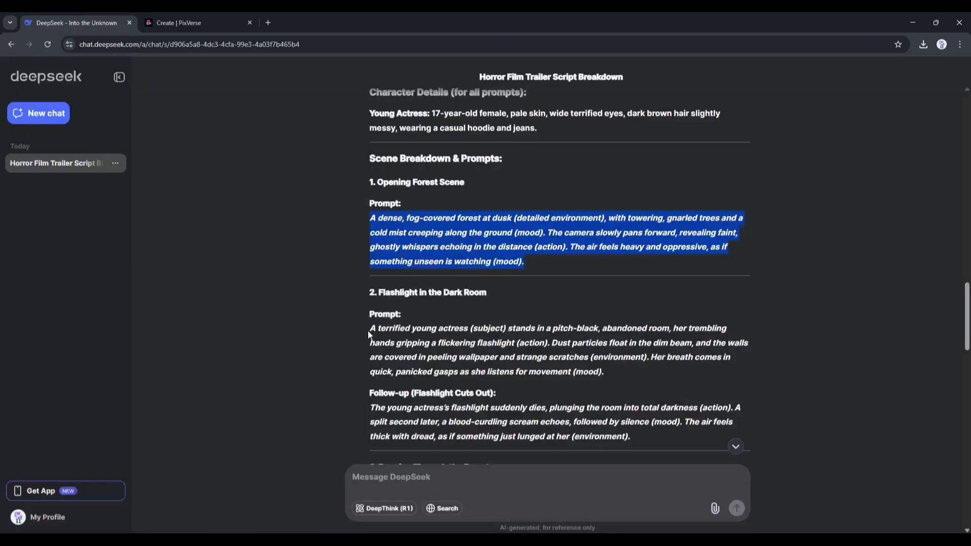
{"action": "left_click_drag", "start_coordinate": [369, 330], "coordinate": [653, 378]}
{"action": "left_click", "coordinate": [222, 18]}
{"action": "left_click", "coordinate": [378, 471]}
{"action": "key", "text": "ctrl+a"}
{"action": "type", "text": "A terrified young actress with long, dark brown hair tied in a loose ponytail, wearing a red hoodie and jeans, stands in a foggy forest at dusk. The trees are tall and gnarled, their branches reaching out like skeletal fingers. A faint mist swirls around her feet as she looks around nervously, clutching a flashlight in her hand. The dim light filters through the fog, creating an eerie, muted glow. The atmosphere is tense and foreboding, with distant whispers barely audible in the background."}
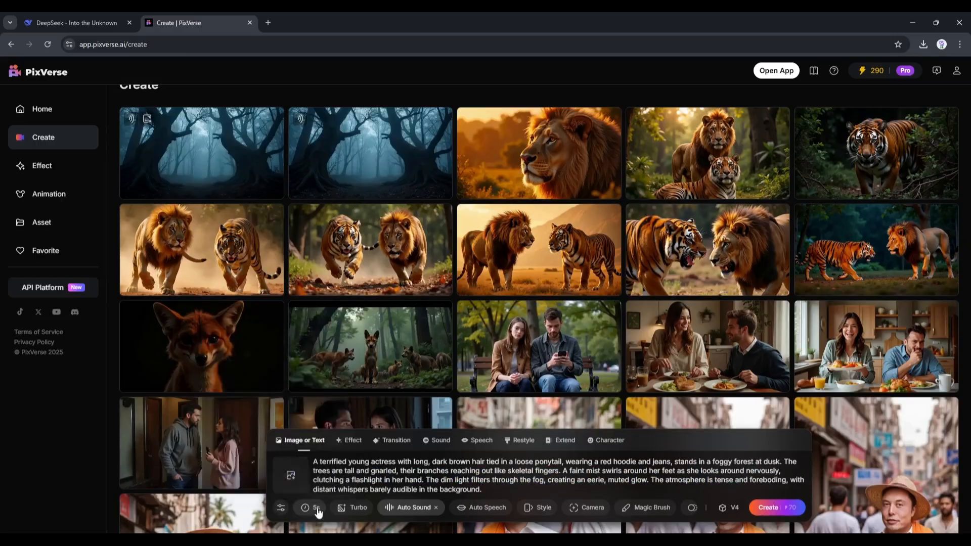
Generate the scene with the Auto voice saying "They say the forest keeps secrets... Secrets that should never be uncovered." and play the result
{"action": "left_click", "coordinate": [483, 507]}
{"action": "mouse_move", "coordinate": [512, 489]}
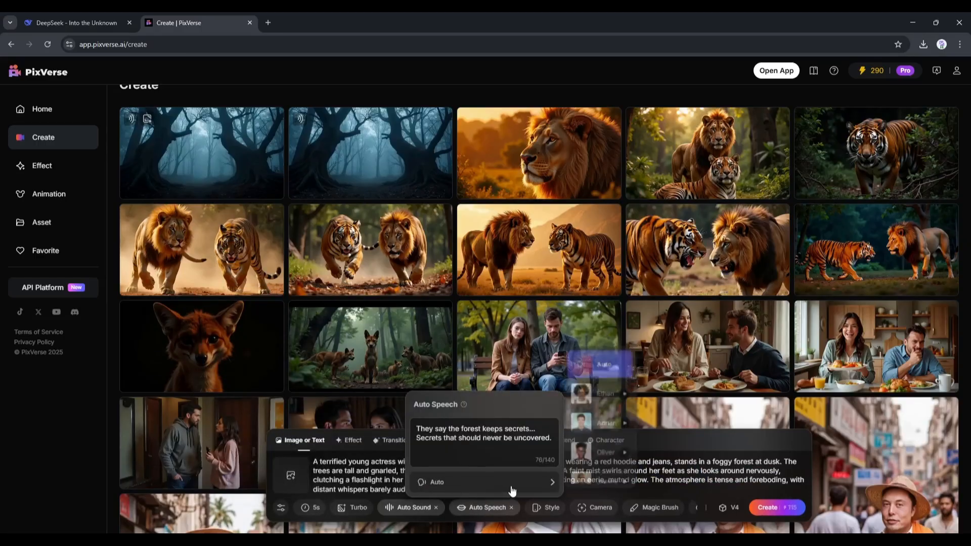
{"action": "scroll", "coordinate": [632, 440], "scroll_direction": "down", "scroll_amount": 1}
{"action": "left_click", "coordinate": [606, 367]}
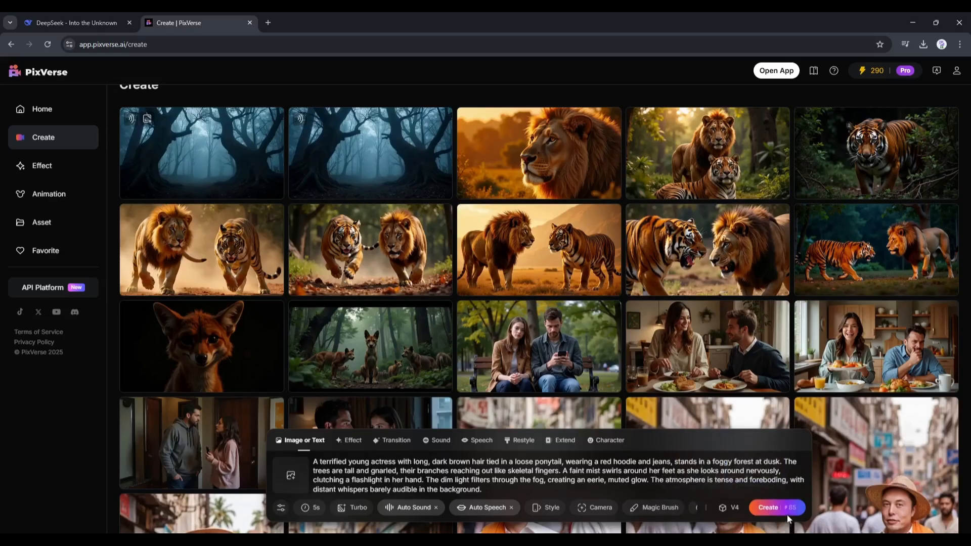
{"action": "left_click", "coordinate": [787, 515]}
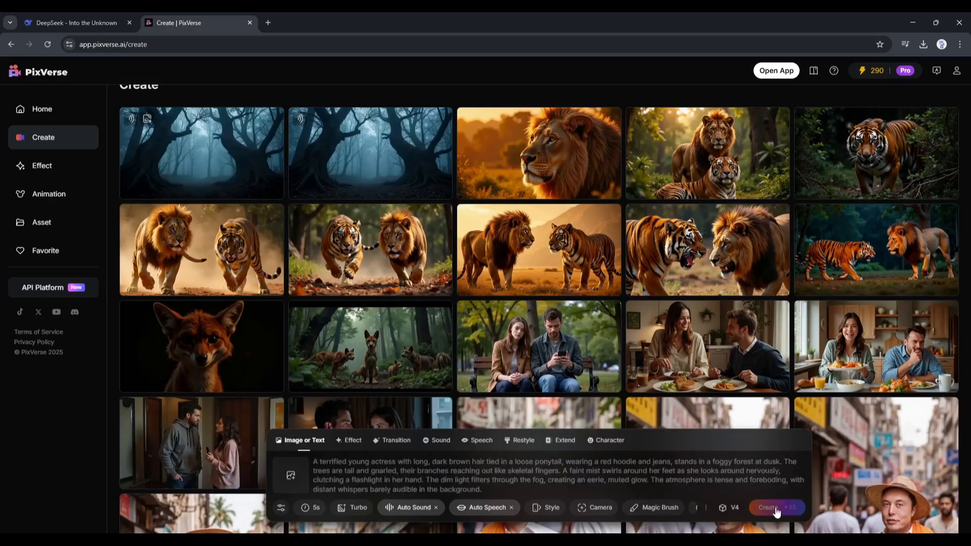
{"action": "left_click", "coordinate": [263, 173]}
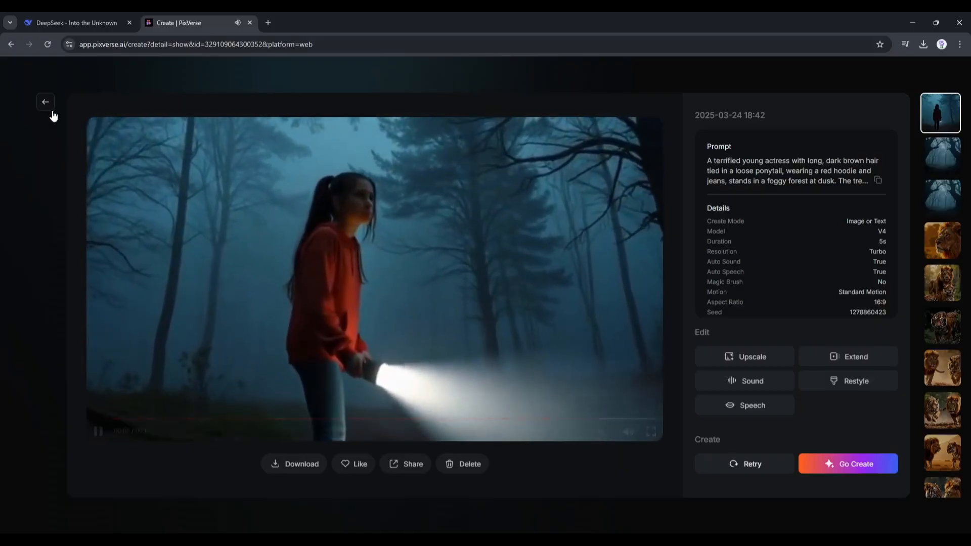
{"action": "left_click", "coordinate": [49, 107]}
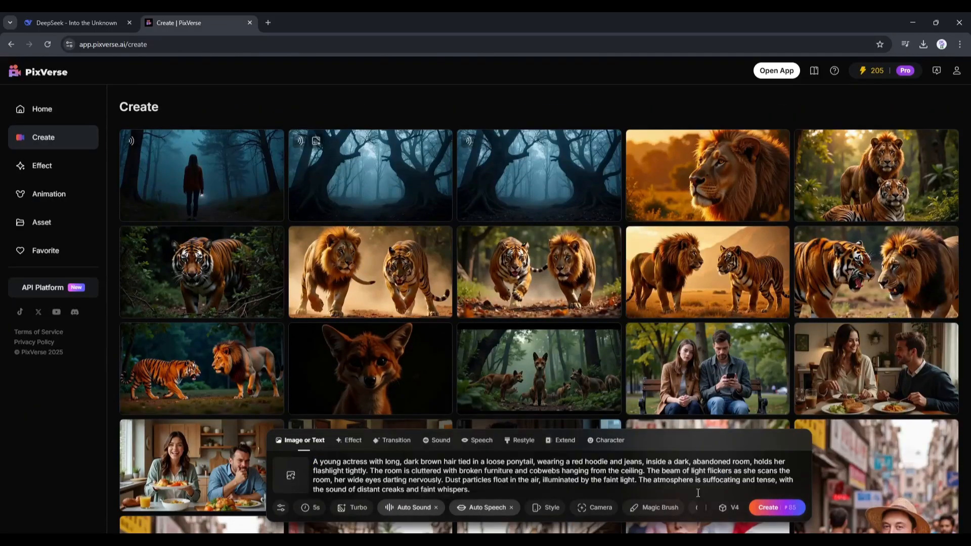
Generate the abandoned-room scene of the red-hoodie actress scanning with a flashlight, and play the clip
{"action": "left_click", "coordinate": [774, 507]}
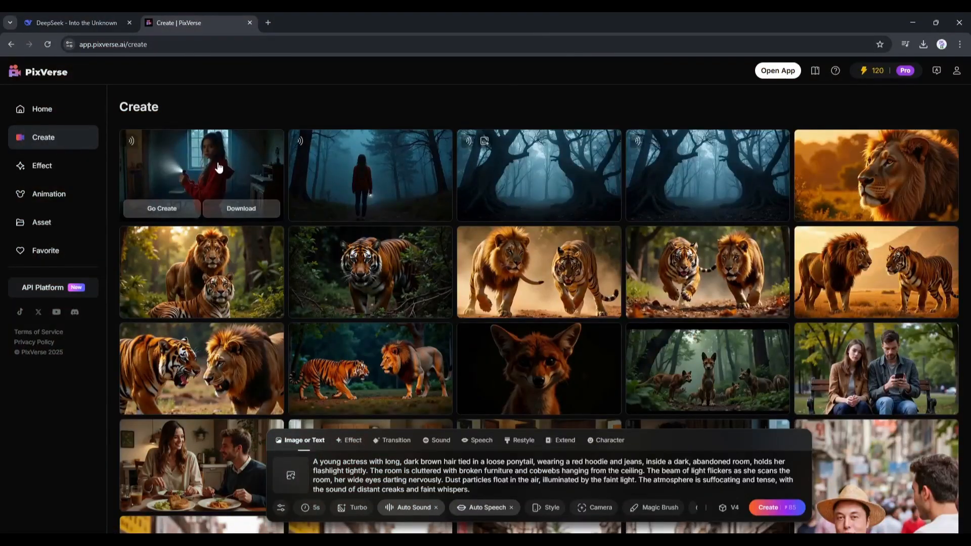
{"action": "left_click", "coordinate": [256, 163]}
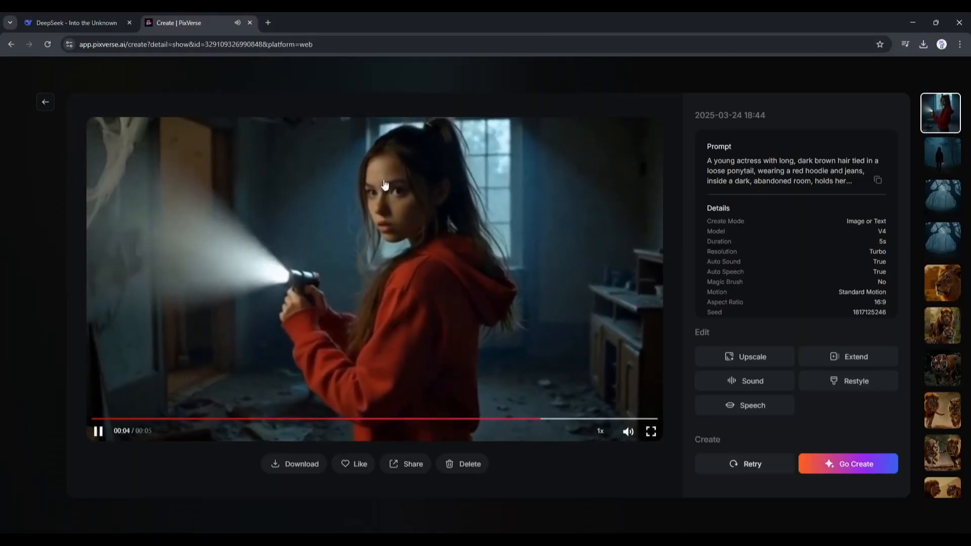
{"action": "left_click", "coordinate": [45, 101]}
Create a new character, entering its name and uploading a photo of the woman in the red hoodie from Downloads
{"action": "left_click", "coordinate": [609, 443]}
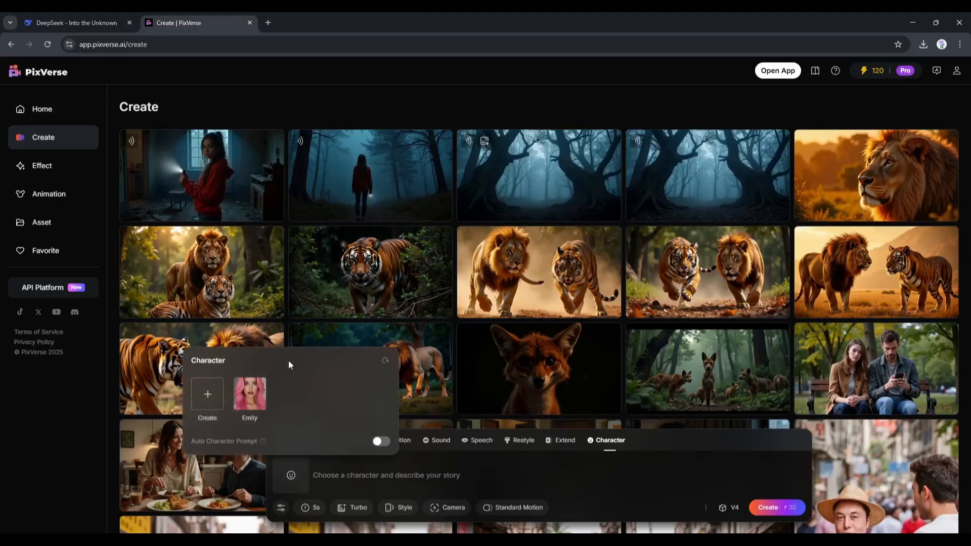
{"action": "left_click", "coordinate": [205, 394]}
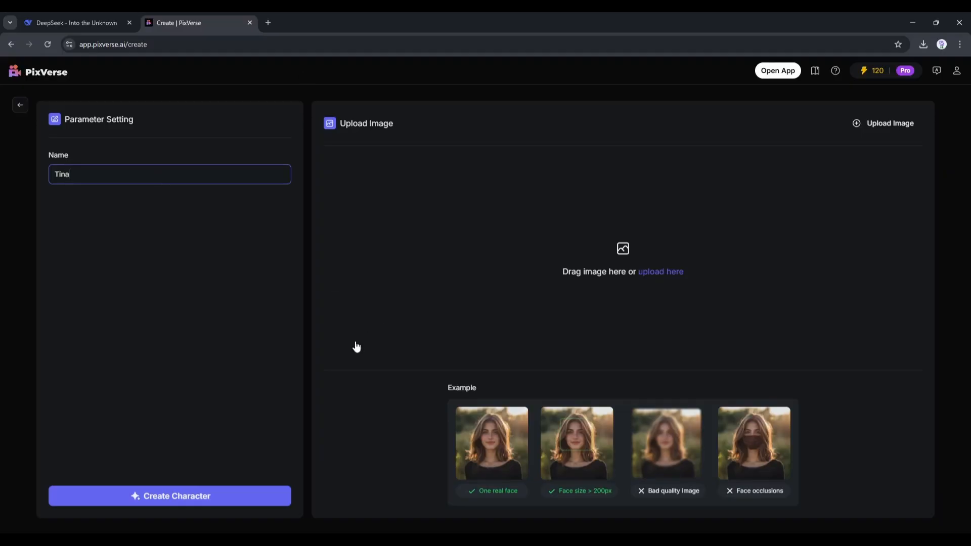
{"action": "left_click", "coordinate": [627, 268]}
{"action": "left_click", "coordinate": [81, 146]}
{"action": "scroll", "coordinate": [217, 189], "scroll_direction": "down", "scroll_amount": 3}
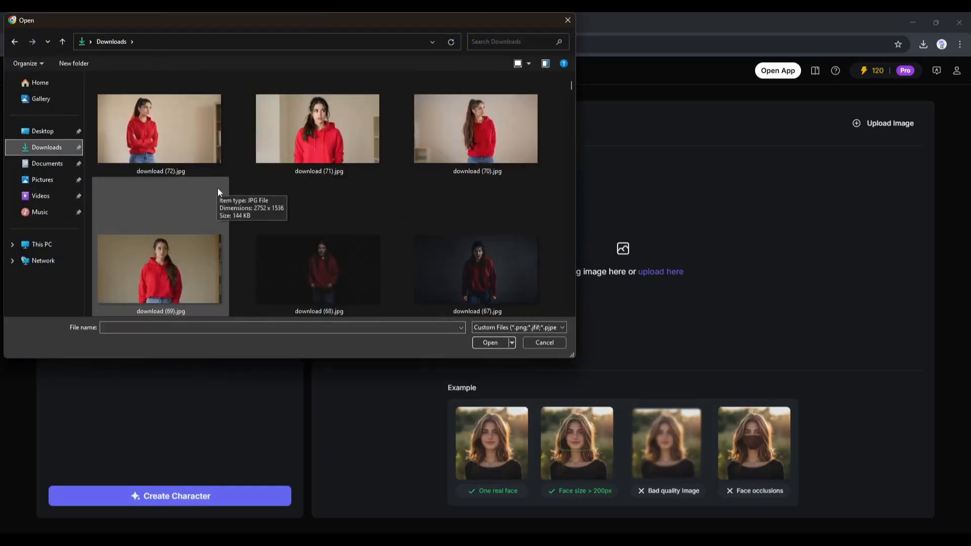
{"action": "scroll", "coordinate": [217, 192], "scroll_direction": "up", "scroll_amount": 3}
{"action": "double_click", "coordinate": [169, 240]}
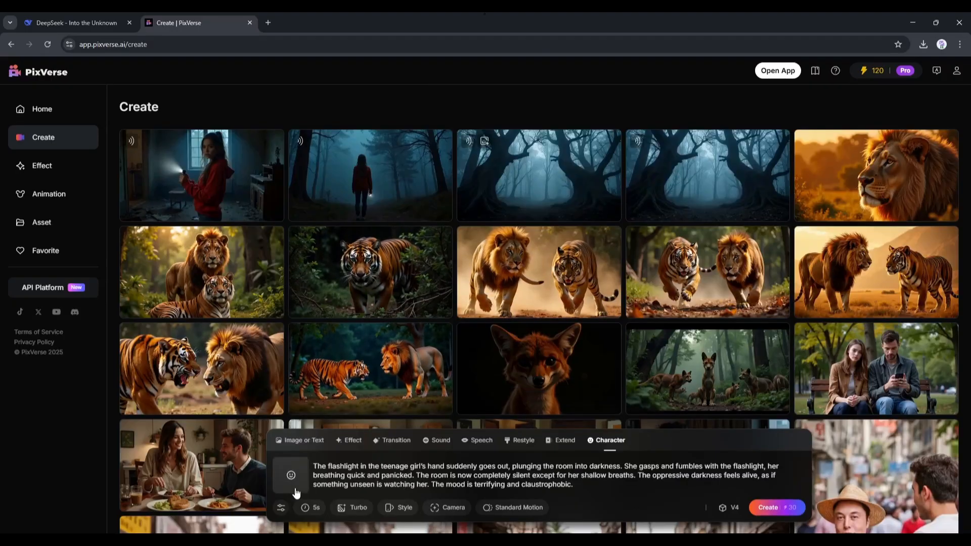
Assign the red-hoodie character to the prompt where the flashlight goes out, generate the video and play it
{"action": "left_click", "coordinate": [294, 489]}
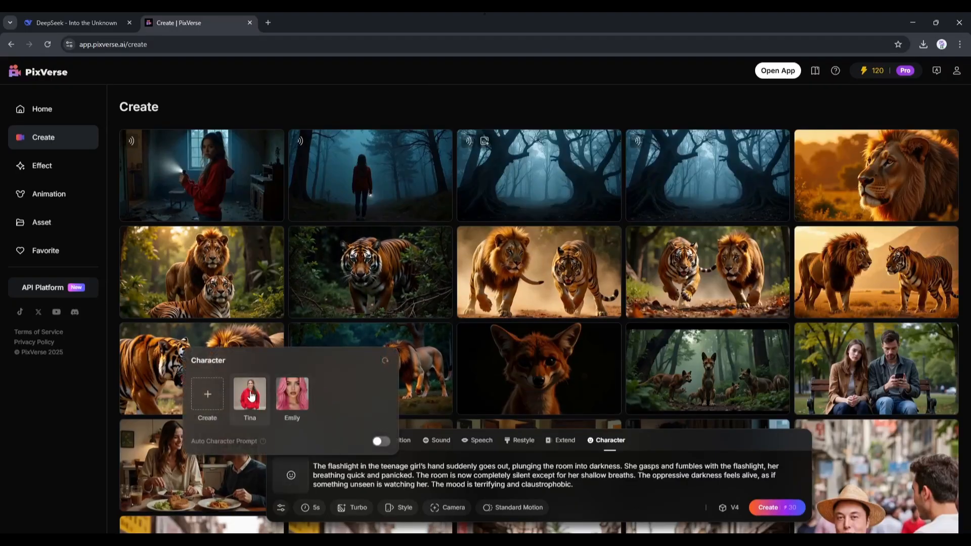
{"action": "left_click", "coordinate": [251, 396]}
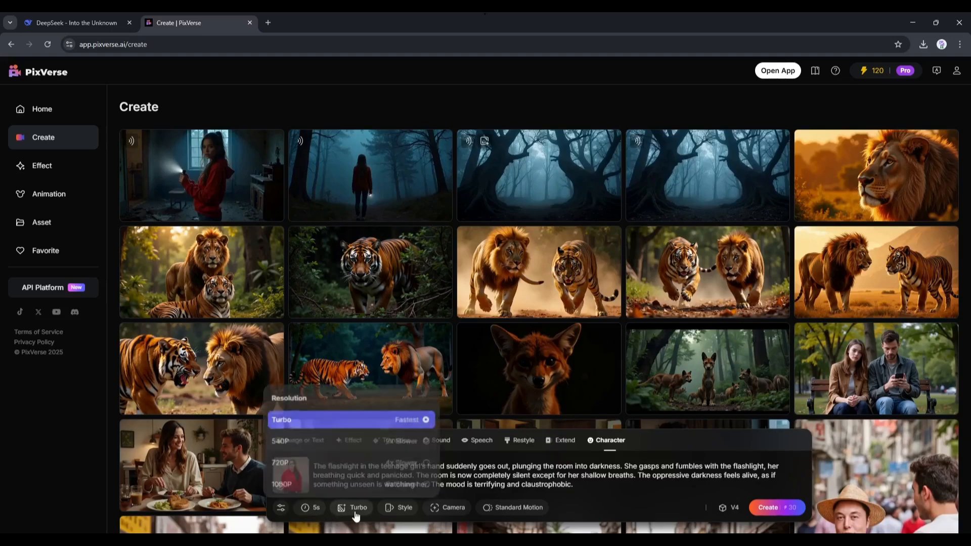
{"action": "left_click", "coordinate": [769, 508]}
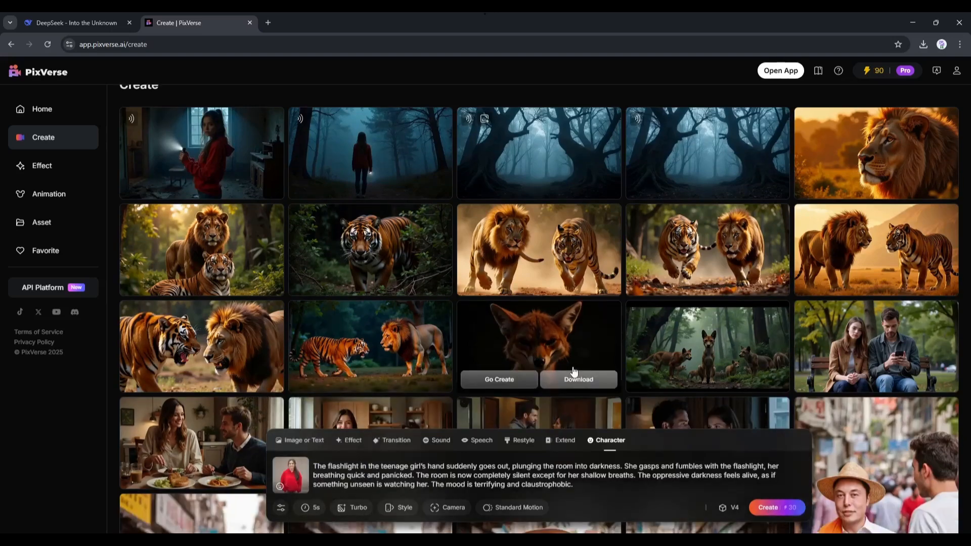
{"action": "left_click", "coordinate": [221, 150]}
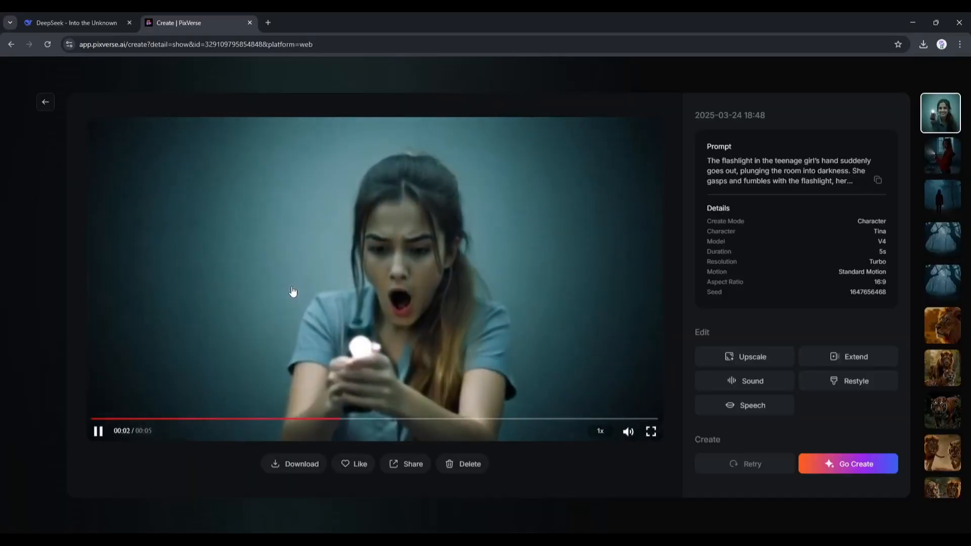
{"action": "key", "text": "Escape"}
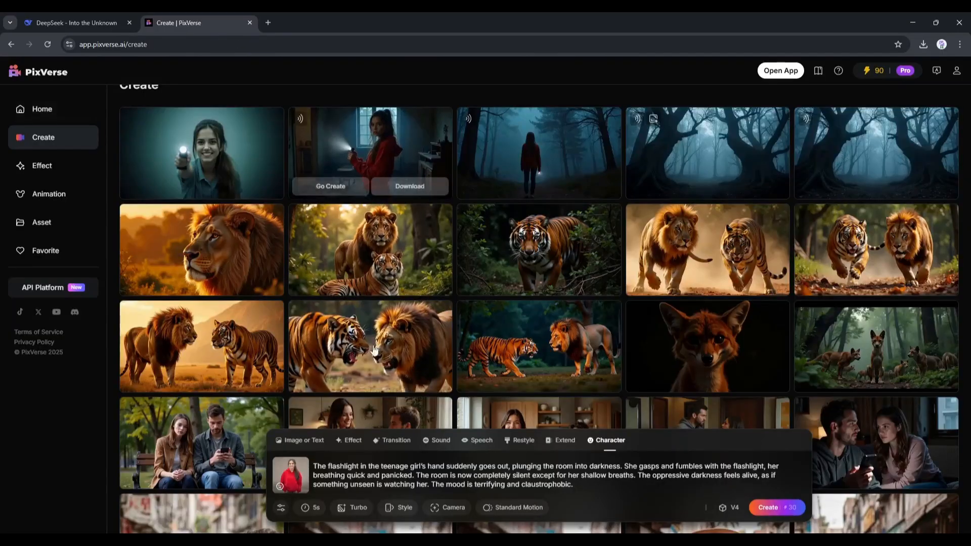
Copy the "Running Through the Forest" prompt from the DeepSeek chat and replace the PixVerse character prompt with it
{"action": "scroll", "coordinate": [328, 315], "scroll_direction": "up", "scroll_amount": 1}
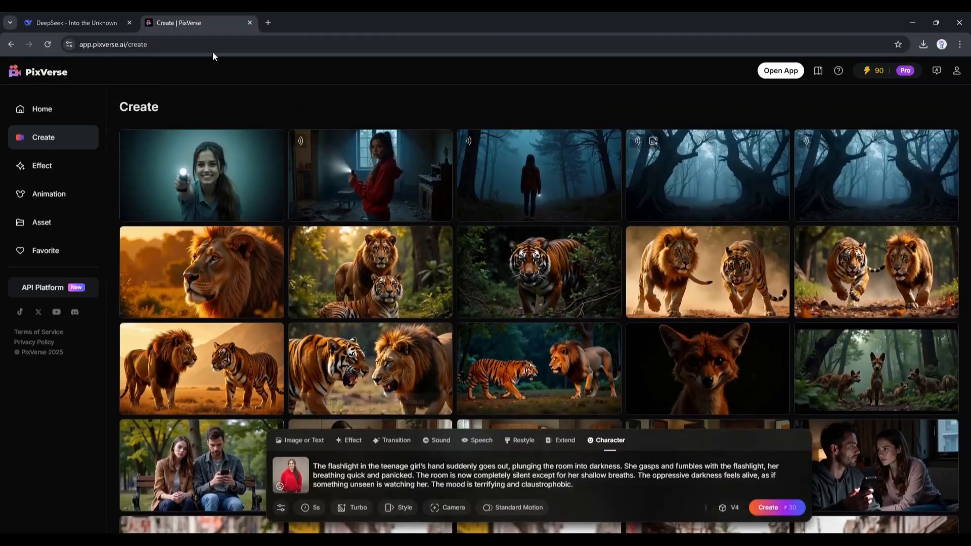
{"action": "left_click", "coordinate": [72, 23]}
{"action": "left_click_drag", "start_coordinate": [370, 354], "coordinate": [572, 403]}
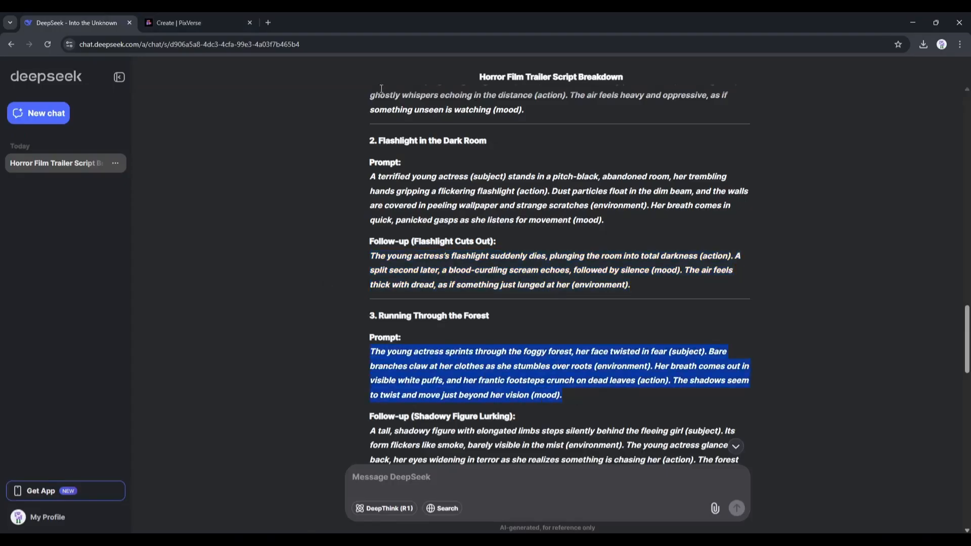
{"action": "key", "text": "ctrl+c"}
{"action": "left_click", "coordinate": [197, 23]}
{"action": "key", "text": "ctrl+a"}
{"action": "key", "text": "ctrl+v"}
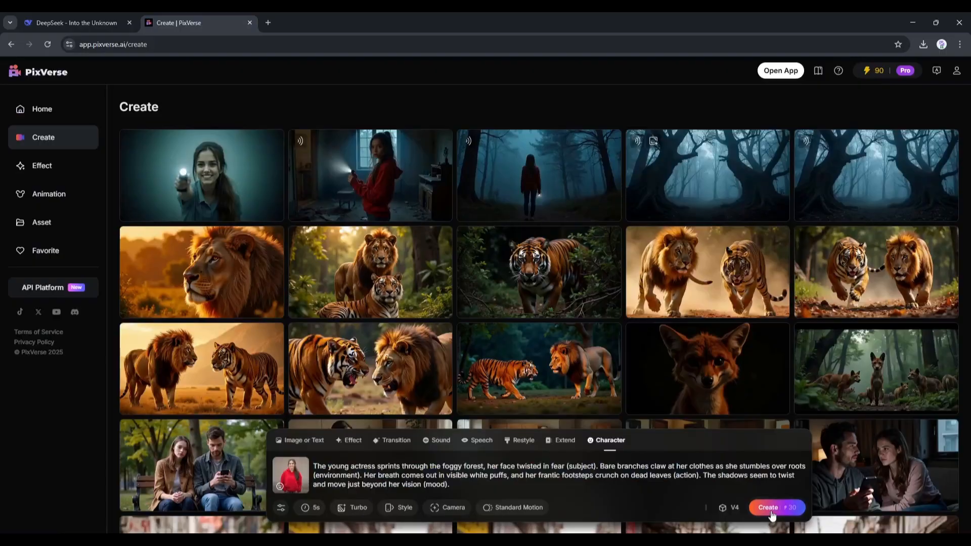
Generate the running scene with the red-hoodie character and play the finished clip
{"action": "left_click", "coordinate": [772, 509]}
{"action": "left_click", "coordinate": [212, 134]}
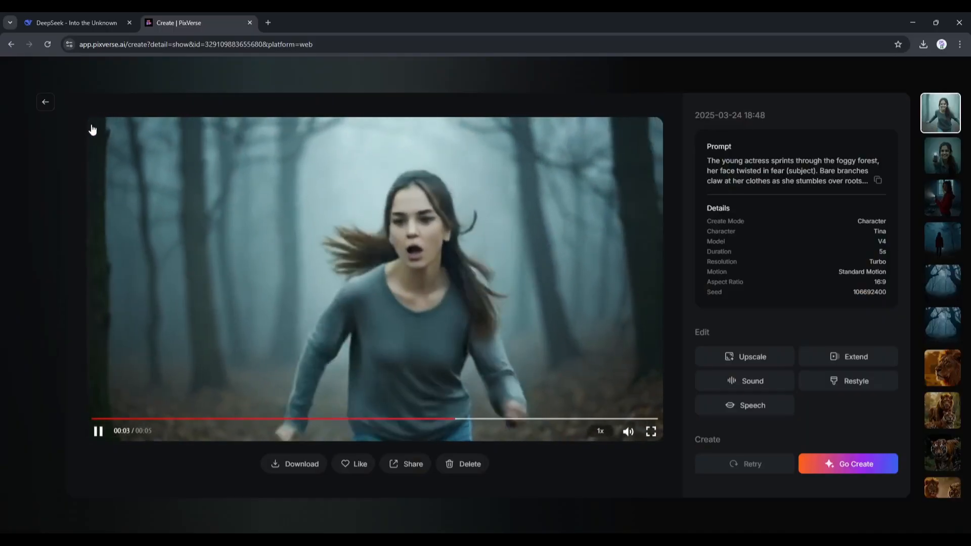
{"action": "left_click", "coordinate": [44, 103]}
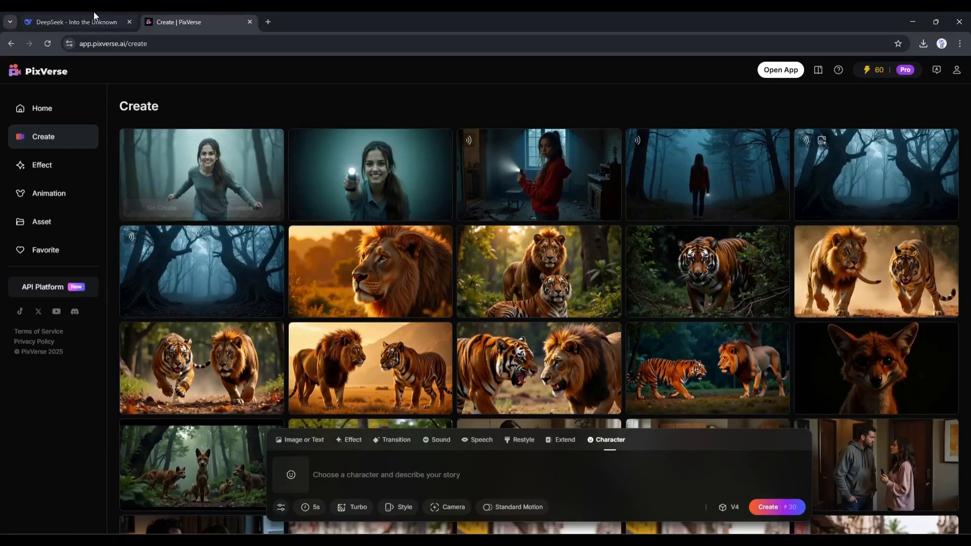
Copy the DeepSeek prompt about the actress flipping through a leather-bound journal on her bed and bring it into PixVerse
{"action": "left_click", "coordinate": [81, 22]}
{"action": "left_click_drag", "start_coordinate": [372, 236], "coordinate": [743, 282]}
{"action": "right_click", "coordinate": [640, 268]}
{"action": "left_click", "coordinate": [654, 276]}
{"action": "left_click", "coordinate": [211, 20]}
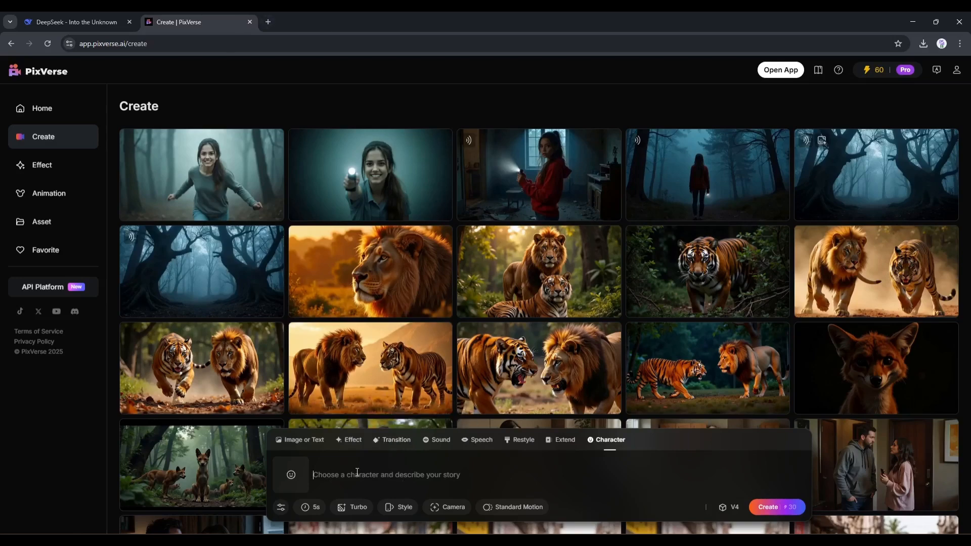
Choose the red-hoodie character for the journal scene and generate the 5s video with the V4 model
{"action": "left_click", "coordinate": [284, 474]}
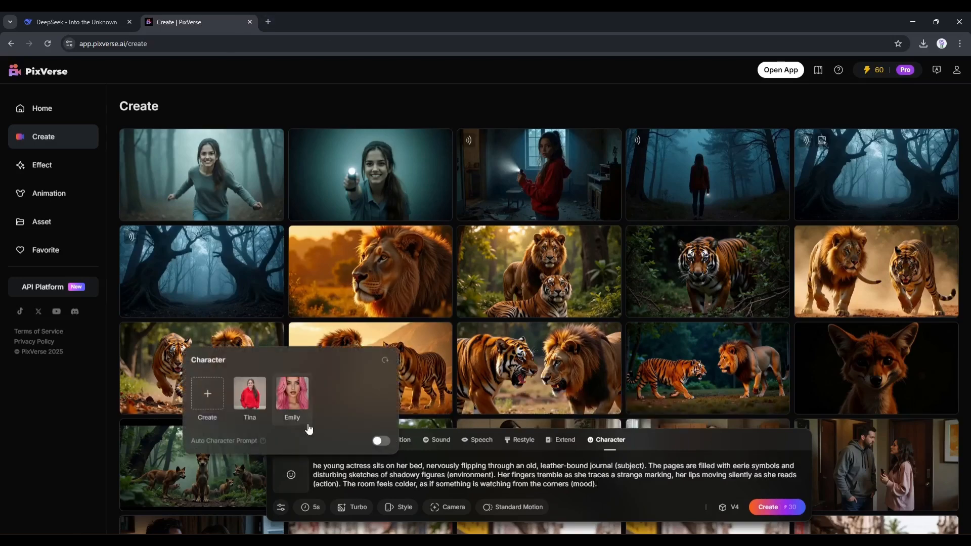
{"action": "left_click", "coordinate": [248, 394]}
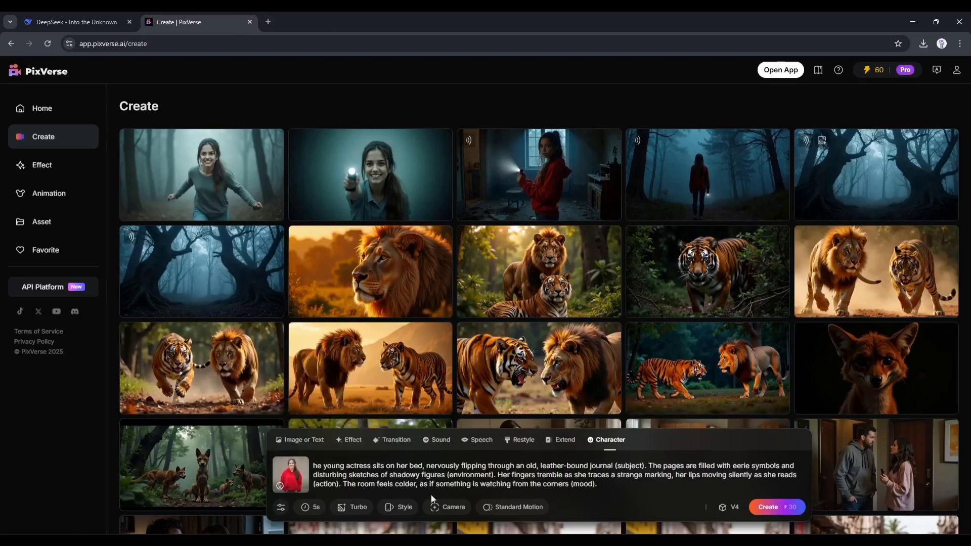
{"action": "left_click", "coordinate": [789, 502]}
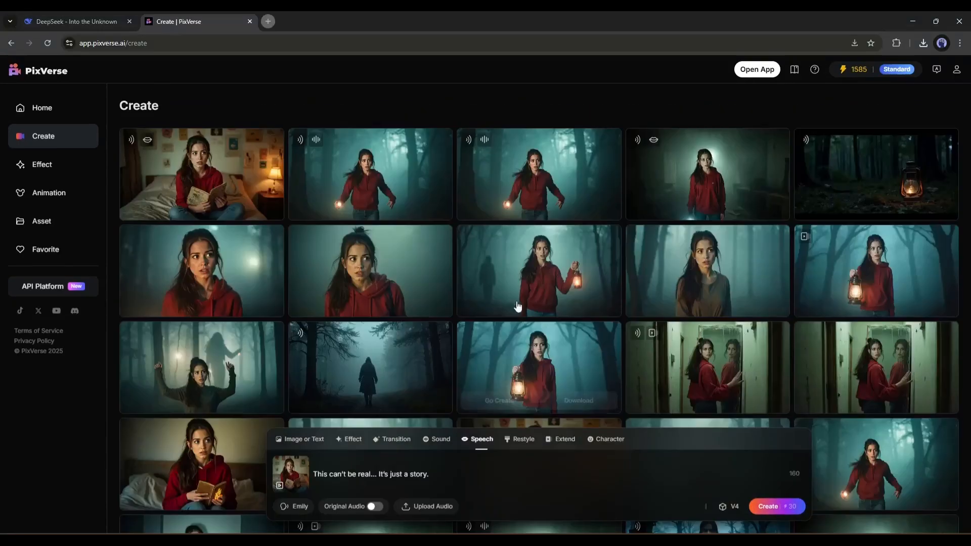
Look over the generated horror clips on the Create page
{"action": "scroll", "coordinate": [535, 296], "scroll_direction": "down", "scroll_amount": 6}
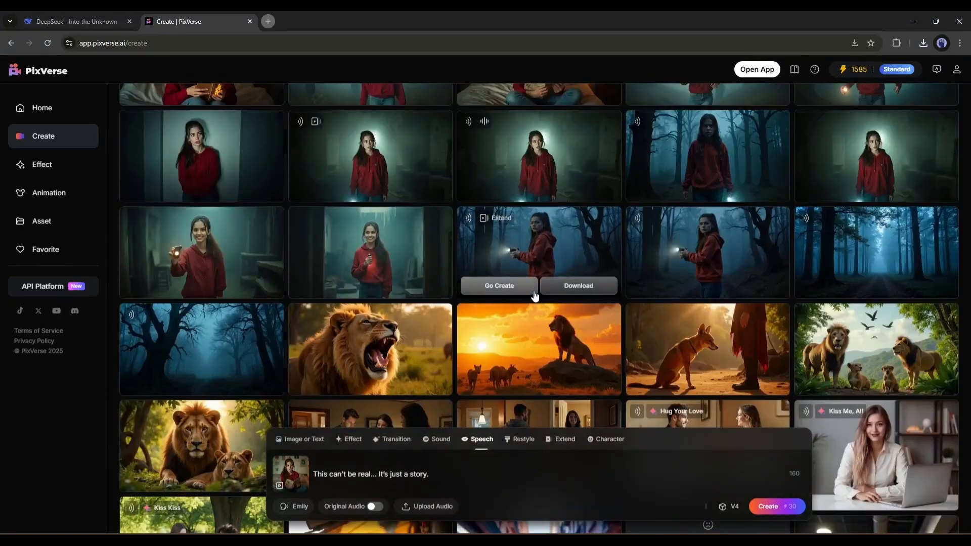
{"action": "scroll", "coordinate": [535, 296], "scroll_direction": "up", "scroll_amount": 10}
{"action": "scroll", "coordinate": [347, 297], "scroll_direction": "down", "scroll_amount": 2}
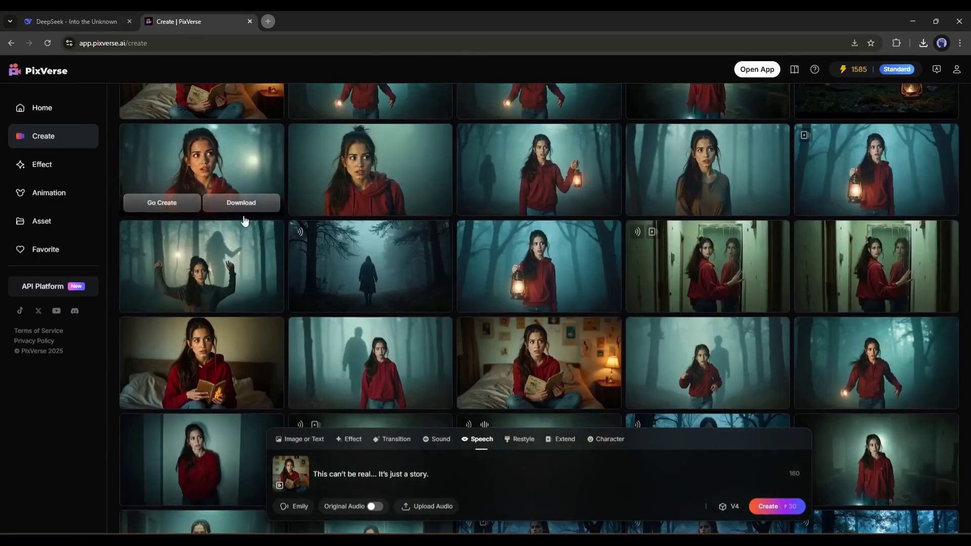
{"action": "scroll", "coordinate": [245, 221], "scroll_direction": "up", "scroll_amount": 2}
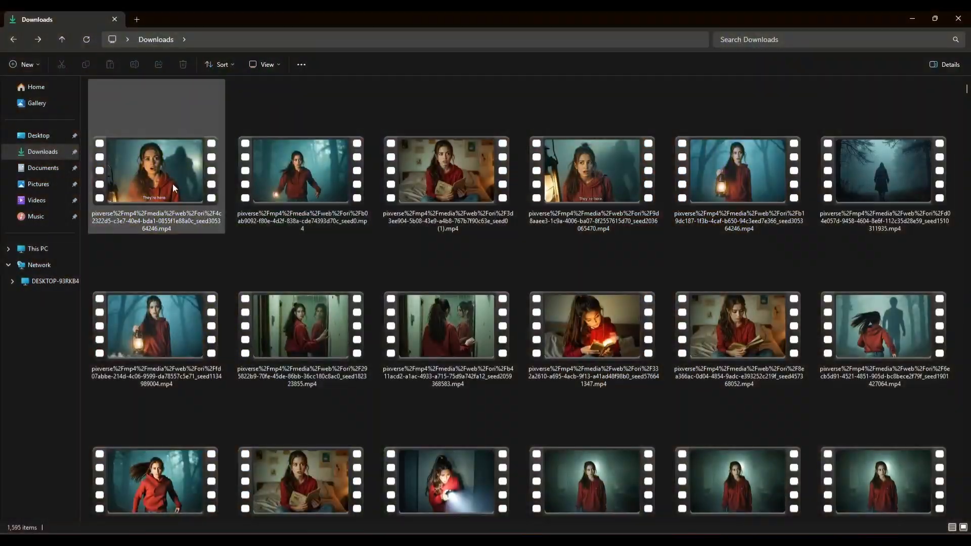
Select the generated PixVerse trailer clips in the Downloads folder and import them into the CapCut project
{"action": "scroll", "coordinate": [359, 419], "scroll_direction": "down", "scroll_amount": 1}
{"action": "left_click", "coordinate": [313, 442]}
{"action": "key", "text": "shift+Home"}
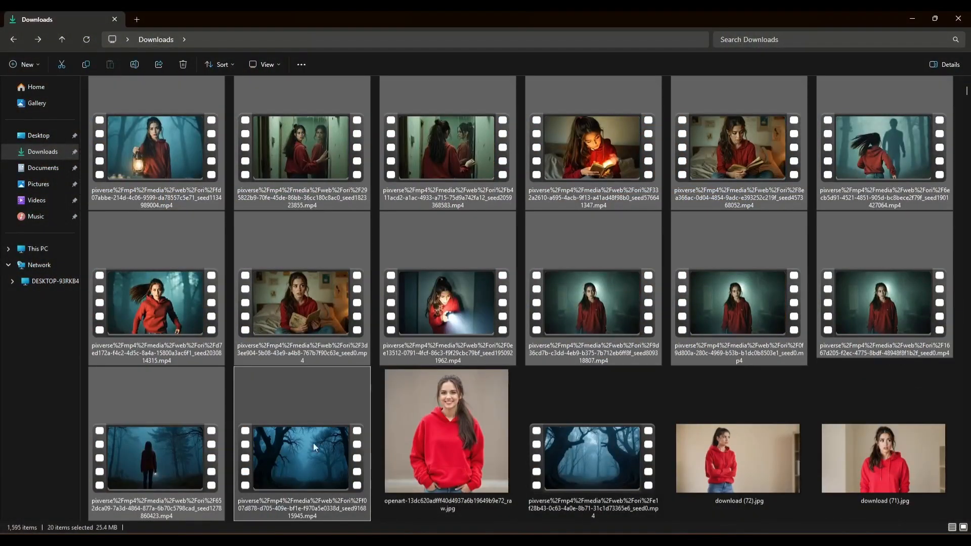
{"action": "left_click_drag", "start_coordinate": [314, 445], "coordinate": [211, 235]}
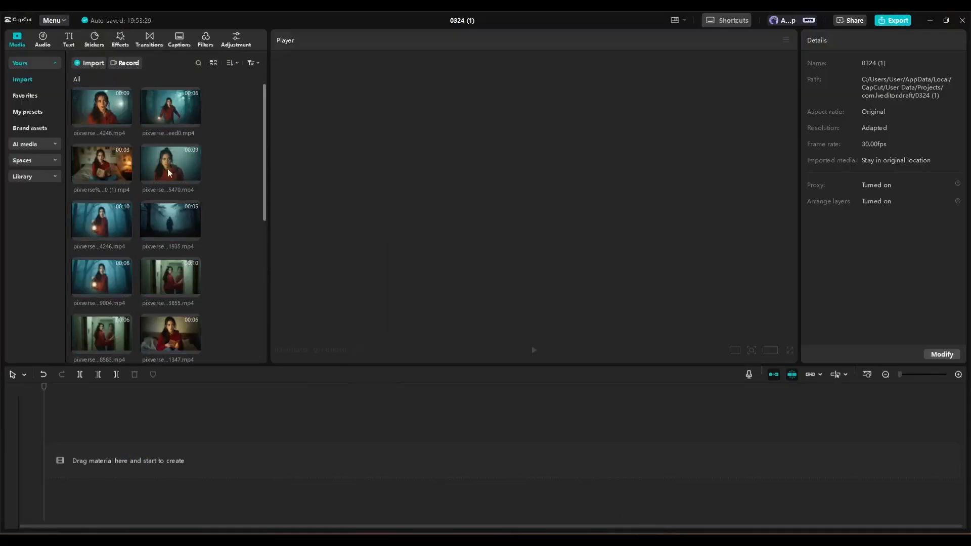
Place the opening forest, the girl in the forest and the two added green-lit room clips in sequence on the timeline
{"action": "scroll", "coordinate": [172, 304], "scroll_direction": "down", "scroll_amount": 6}
{"action": "left_click_drag", "start_coordinate": [168, 330], "coordinate": [126, 461]}
{"action": "left_click_drag", "start_coordinate": [96, 332], "coordinate": [382, 462]}
{"action": "left_click_drag", "start_coordinate": [169, 273], "coordinate": [667, 466]}
{"action": "left_click_drag", "start_coordinate": [102, 272], "coordinate": [954, 463]}
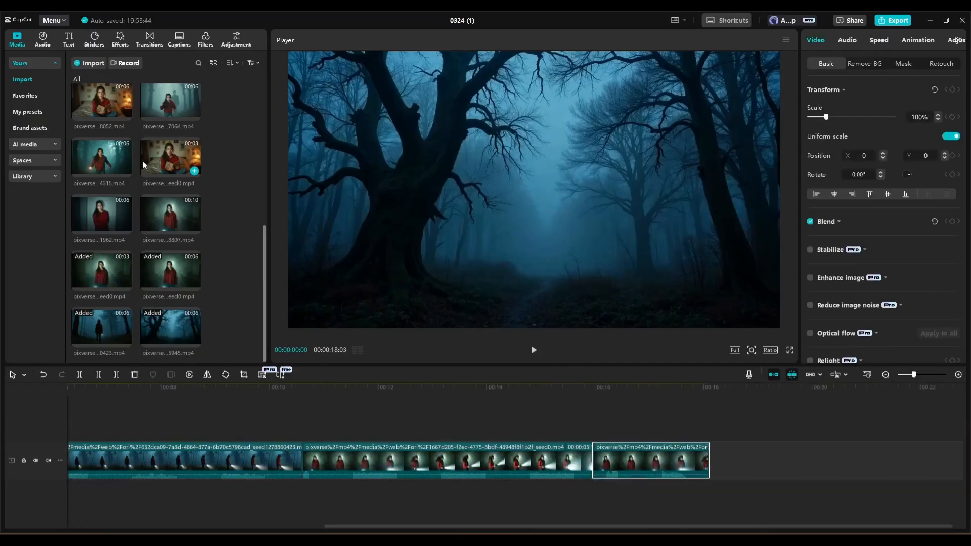
Append the dark-room girl, short bedroom, running girl, foggy shadow-figure forest and journal-reading clips to the end of the timeline
{"action": "left_click_drag", "start_coordinate": [101, 215], "coordinate": [710, 464]}
{"action": "left_click_drag", "start_coordinate": [658, 526], "coordinate": [834, 526]}
{"action": "left_click_drag", "start_coordinate": [170, 158], "coordinate": [697, 464]}
{"action": "left_click_drag", "start_coordinate": [102, 158], "coordinate": [854, 464]}
{"action": "left_click_drag", "start_coordinate": [700, 528], "coordinate": [905, 528]}
{"action": "left_click_drag", "start_coordinate": [170, 102], "coordinate": [698, 464]}
{"action": "left_click_drag", "start_coordinate": [101, 102], "coordinate": [700, 465]}
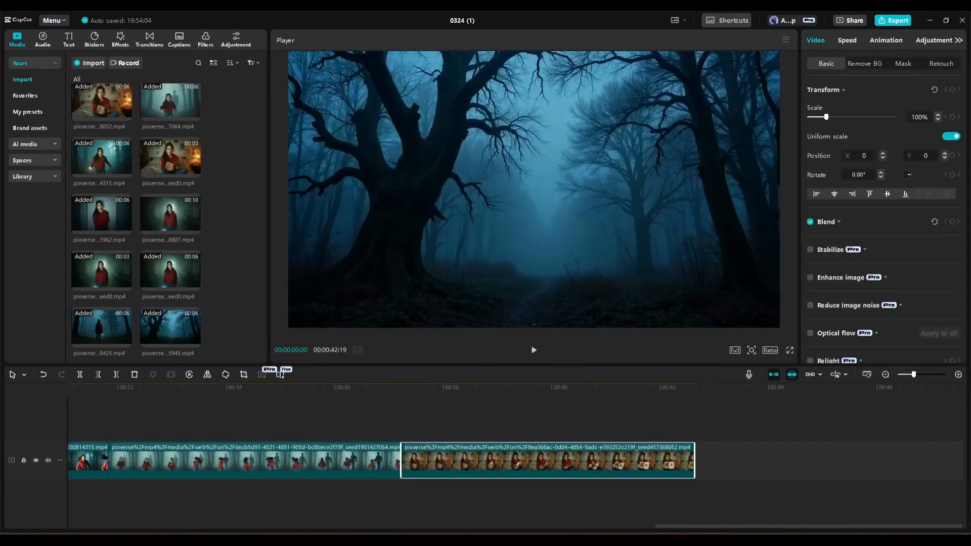
Append the bedroom, doorway, lantern-lit forest and close-up clips of the girl to the end of the timeline
{"action": "scroll", "coordinate": [171, 152], "scroll_direction": "up", "scroll_amount": 2}
{"action": "left_click_drag", "start_coordinate": [171, 132], "coordinate": [700, 464]}
{"action": "left_click_drag", "start_coordinate": [693, 527], "coordinate": [769, 527]}
{"action": "left_click_drag", "start_coordinate": [101, 167], "coordinate": [700, 464]}
{"action": "left_click_drag", "start_coordinate": [693, 528], "coordinate": [779, 527]}
{"action": "left_click_drag", "start_coordinate": [102, 204], "coordinate": [700, 465]}
{"action": "left_click_drag", "start_coordinate": [726, 527], "coordinate": [856, 527]}
{"action": "scroll", "coordinate": [102, 151], "scroll_direction": "up", "scroll_amount": 1}
{"action": "left_click_drag", "start_coordinate": [102, 108], "coordinate": [703, 463]}
{"action": "left_click_drag", "start_coordinate": [766, 527], "coordinate": [163, 527]}
Overlay the short green-lit room clip at about 12 s and move the short bedroom reading clip onto an overlay track at about 29 s
{"action": "scroll", "coordinate": [197, 255], "scroll_direction": "down", "scroll_amount": 10}
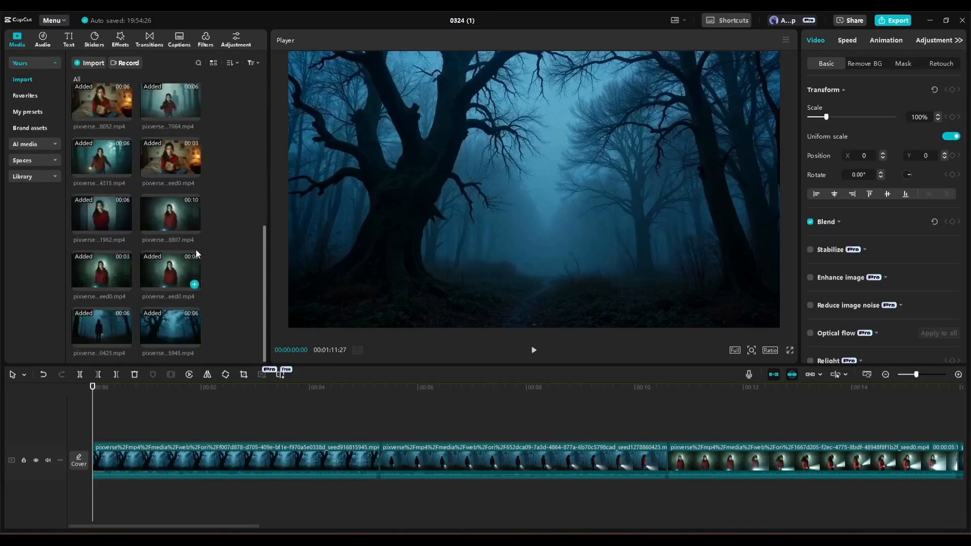
{"action": "left_click_drag", "start_coordinate": [116, 275], "coordinate": [790, 440]}
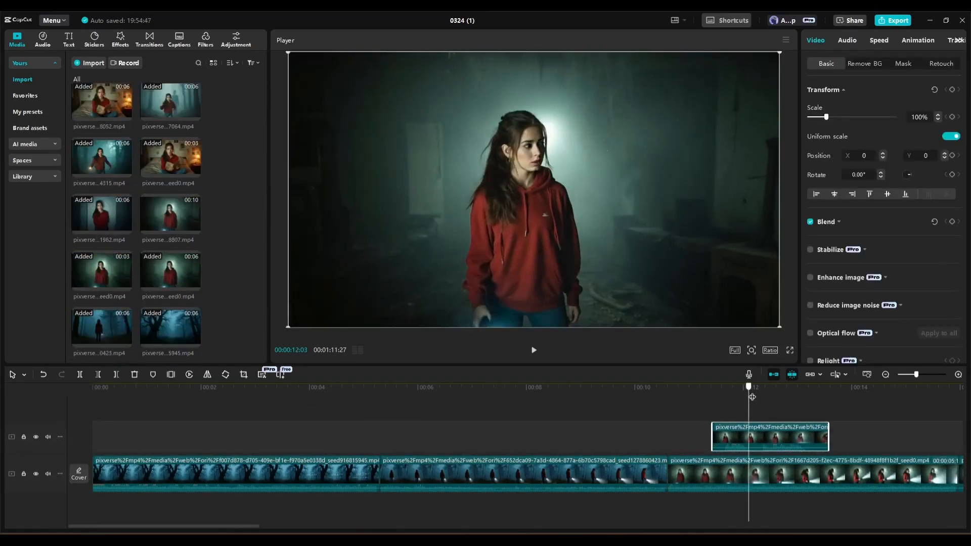
{"action": "left_click_drag", "start_coordinate": [238, 527], "coordinate": [474, 526]}
{"action": "left_click_drag", "start_coordinate": [341, 485], "coordinate": [632, 458]}
{"action": "left_click", "coordinate": [323, 436]}
{"action": "left_click", "coordinate": [635, 409]}
Overlay the short green-lit room clip a second time above the main track at about 45 s
{"action": "scroll", "coordinate": [207, 213], "scroll_direction": "up", "scroll_amount": 2}
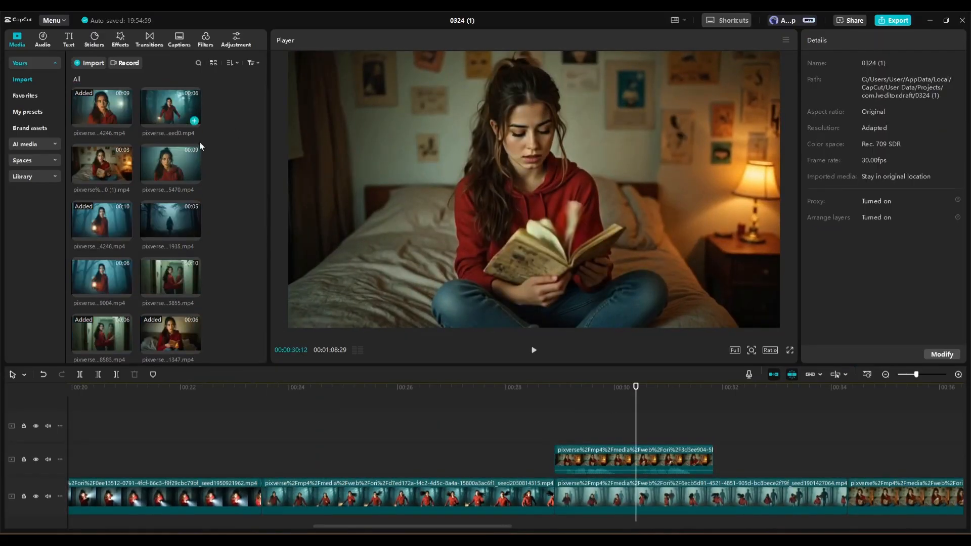
{"action": "scroll", "coordinate": [218, 164], "scroll_direction": "down", "scroll_amount": 2}
{"action": "left_click_drag", "start_coordinate": [124, 283], "coordinate": [885, 463]}
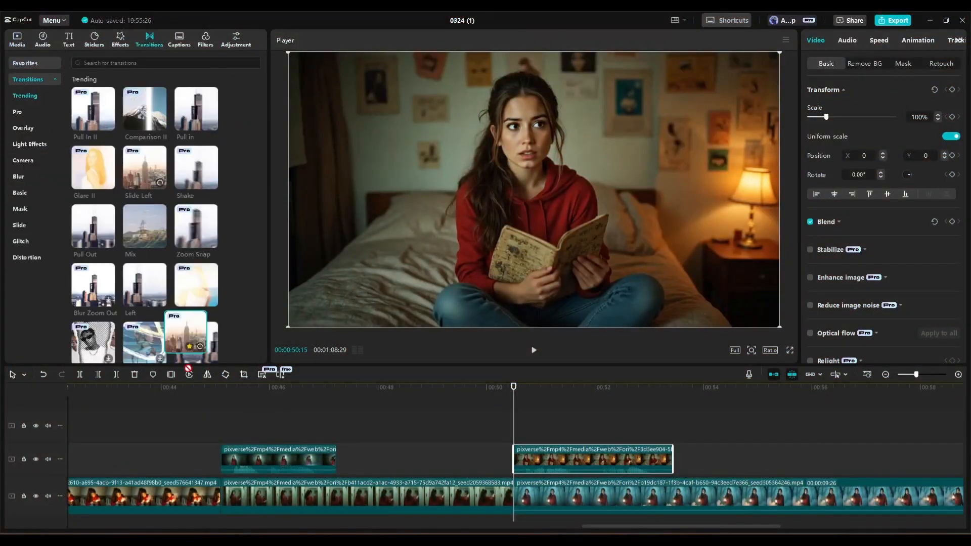
Add transitions such as Slide Left, Mix and Glare at the cuts between main-track clips, accepting duplicate frames where clips are too short
{"action": "left_click_drag", "start_coordinate": [188, 368], "coordinate": [513, 493]}
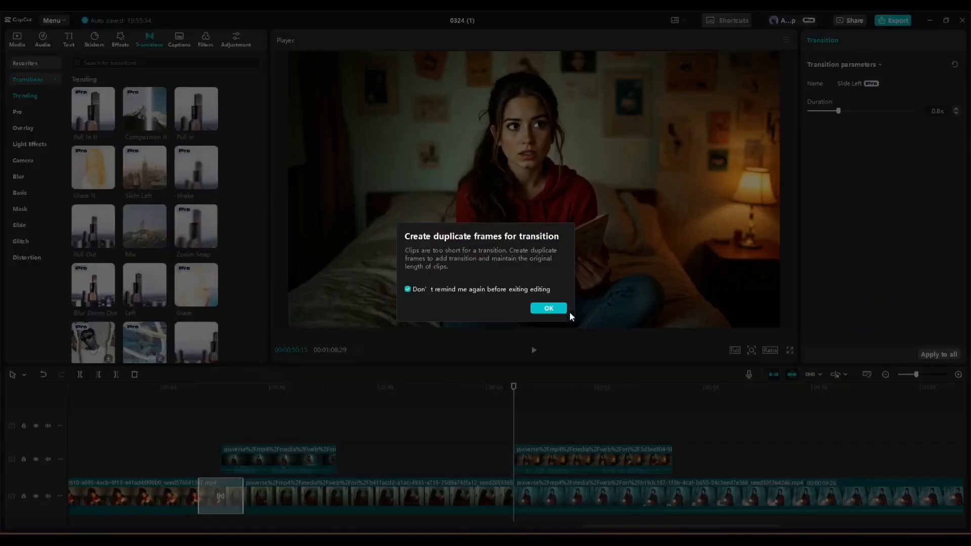
{"action": "left_click", "coordinate": [568, 310]}
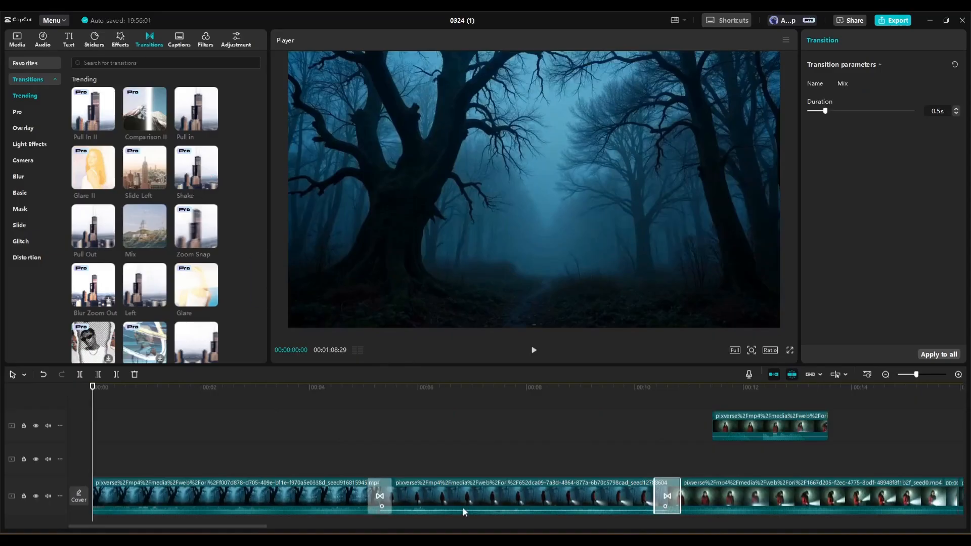
{"action": "left_click_drag", "start_coordinate": [241, 526], "coordinate": [360, 532]}
{"action": "left_click_drag", "start_coordinate": [144, 226], "coordinate": [415, 460]}
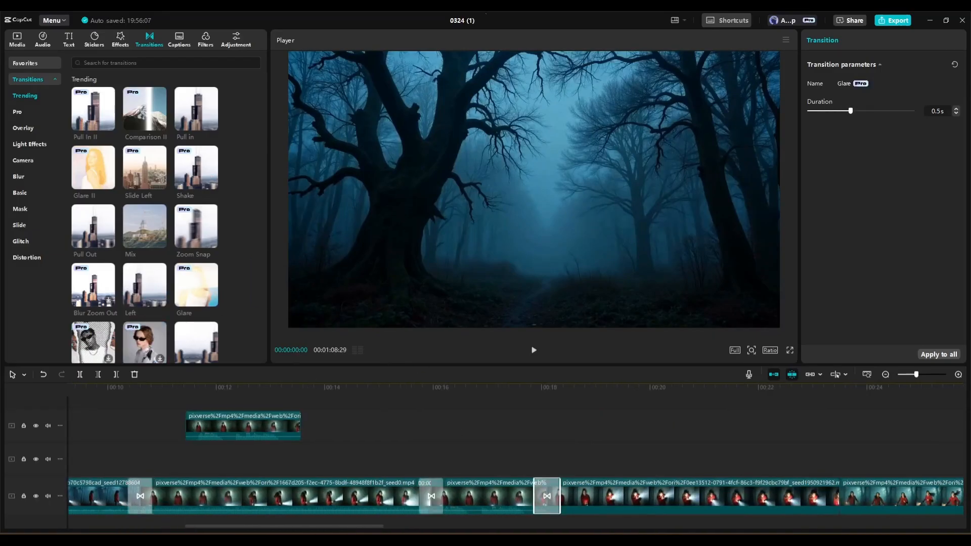
{"action": "left_click", "coordinate": [94, 40]}
{"action": "left_click", "coordinate": [122, 40]}
{"action": "left_click", "coordinate": [205, 38]}
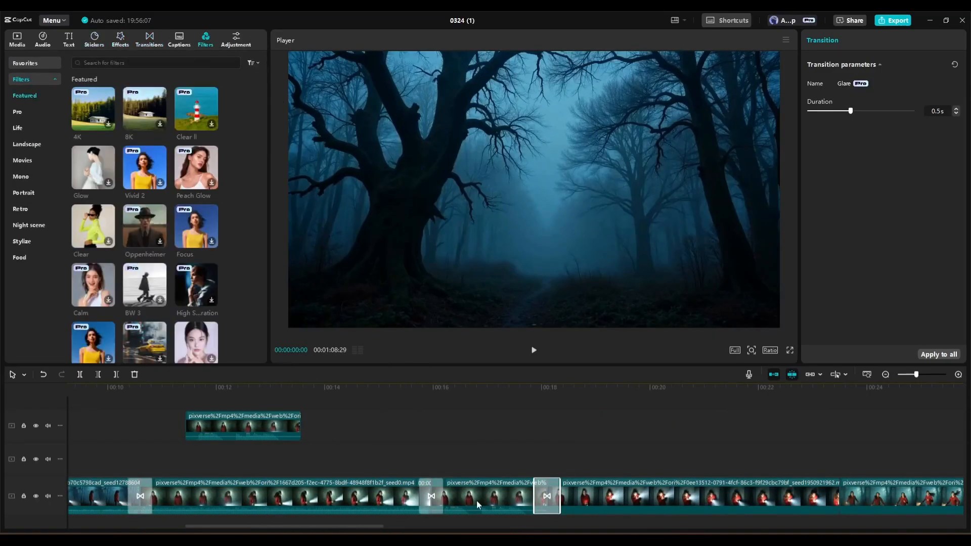
Export the trailer as a 1080P, 30fps mp4 video with the H.264 codec and recommended bitrate
{"action": "left_click", "coordinate": [893, 21]}
{"action": "left_click", "coordinate": [579, 427]}
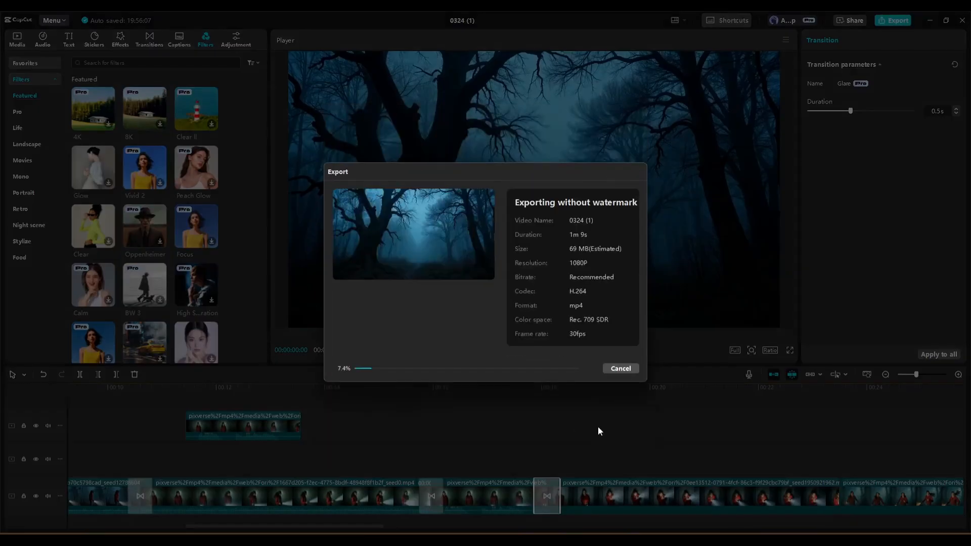